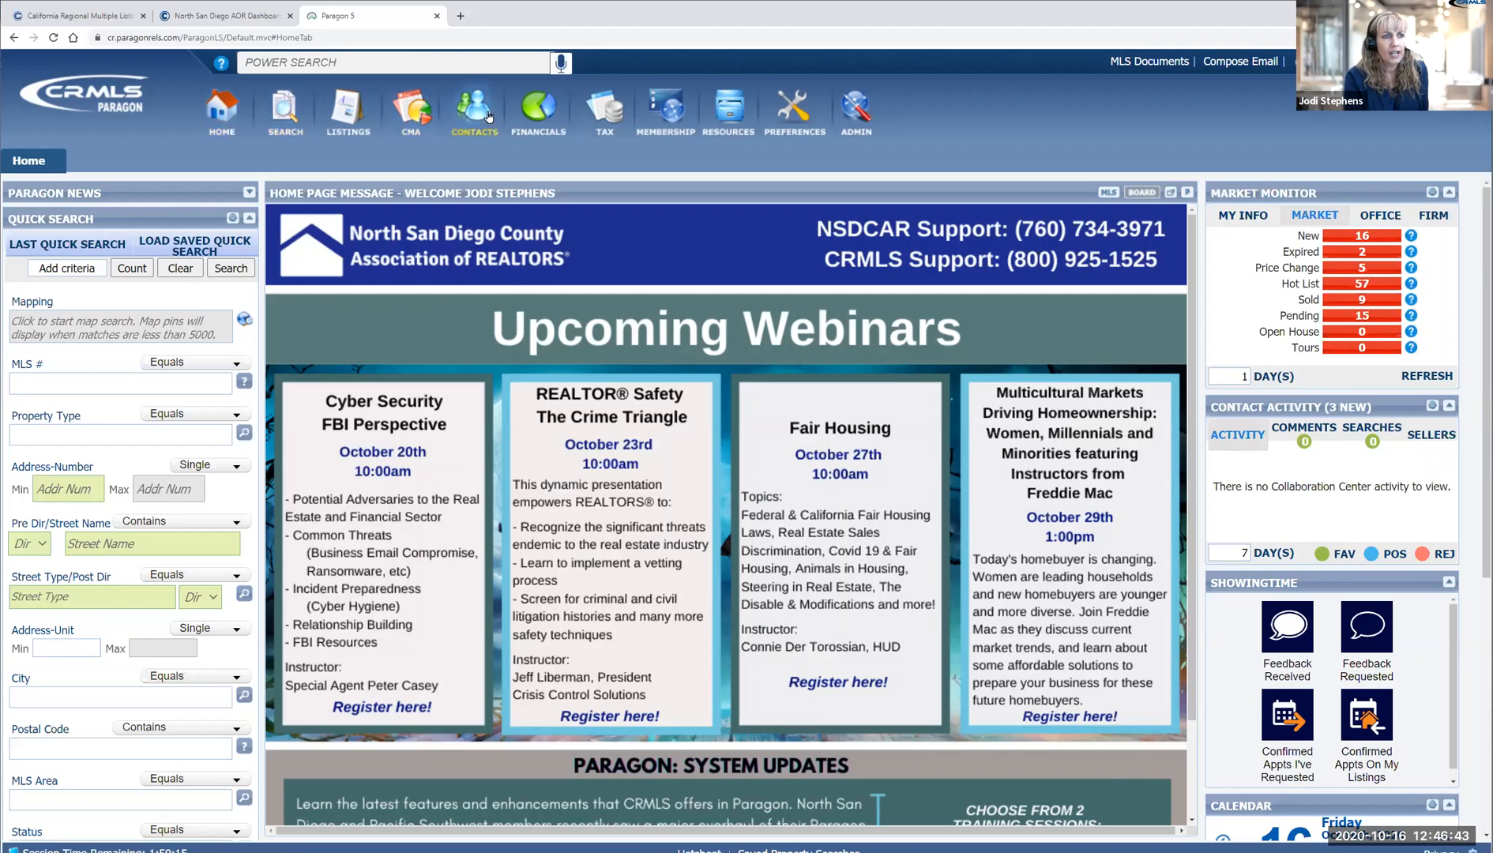
- Open the CMA Preferences Wizard and start the setup of the default CMA package preferences
{"action": "left_click", "coordinate": [792, 111]}
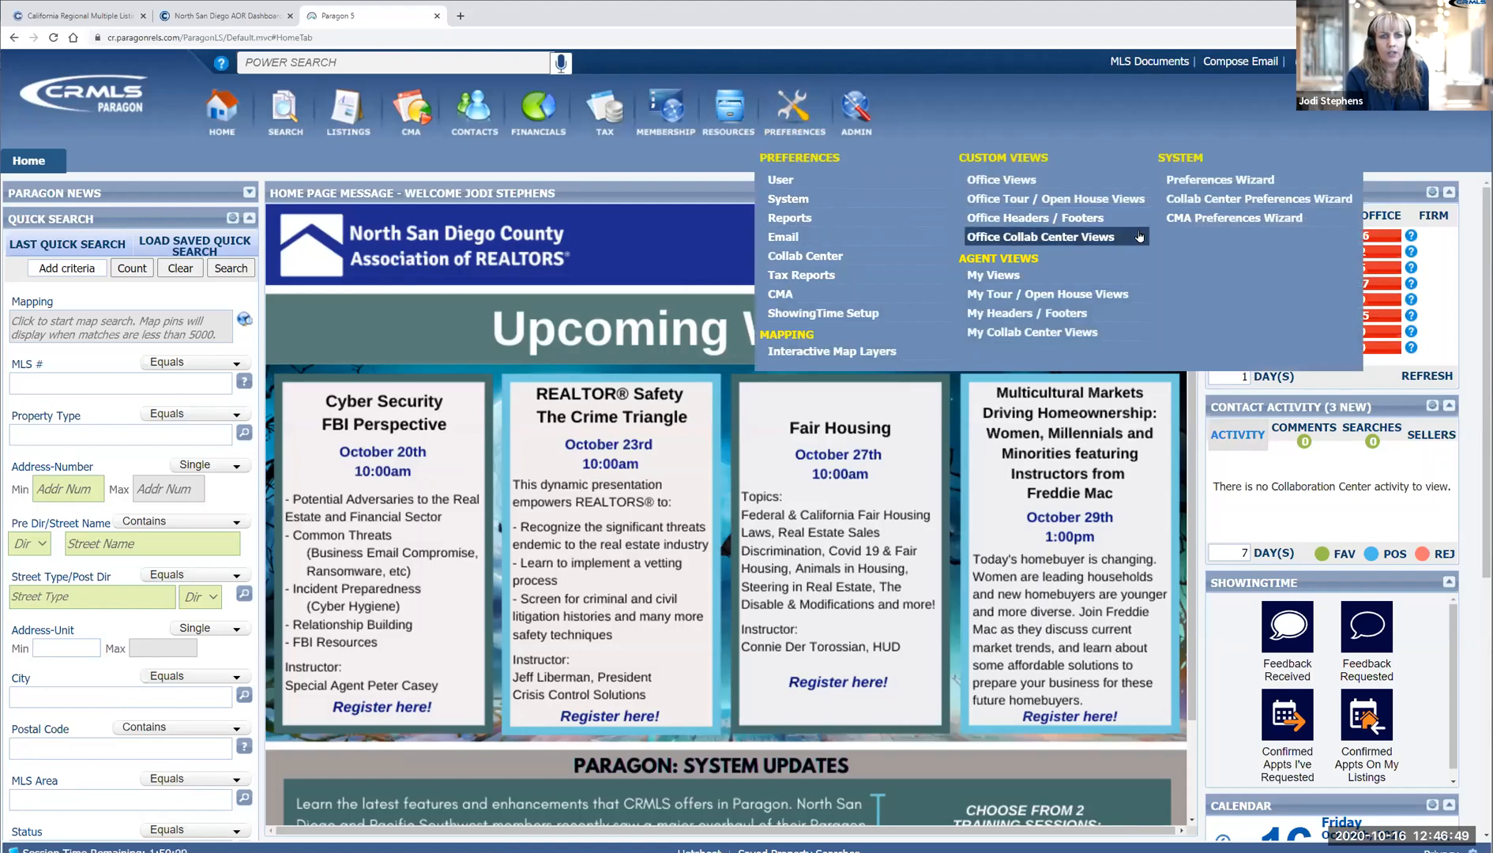
{"action": "left_click", "coordinate": [1238, 225]}
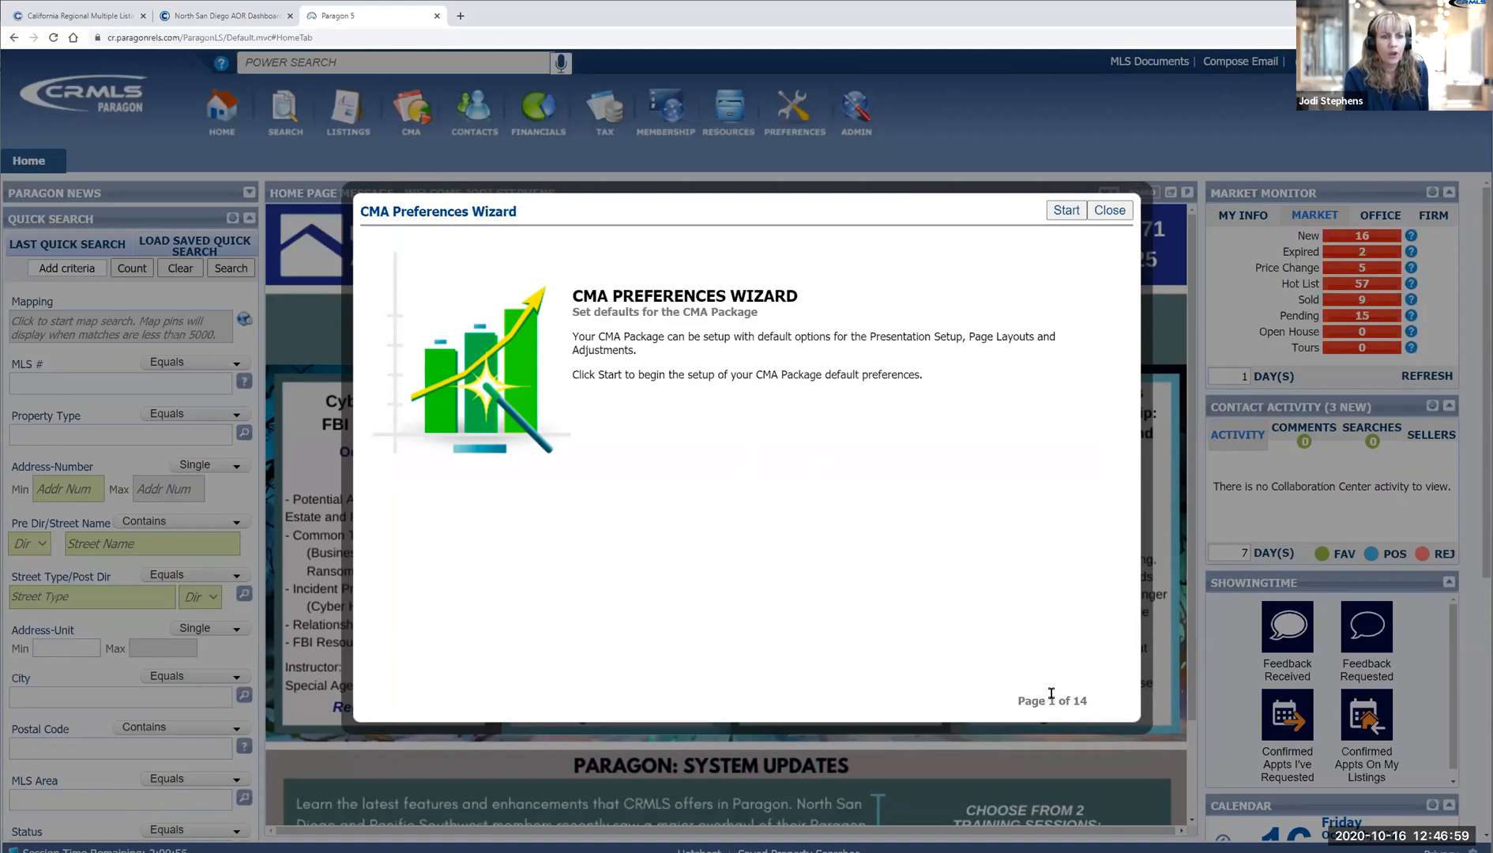
{"action": "left_click", "coordinate": [1066, 211]}
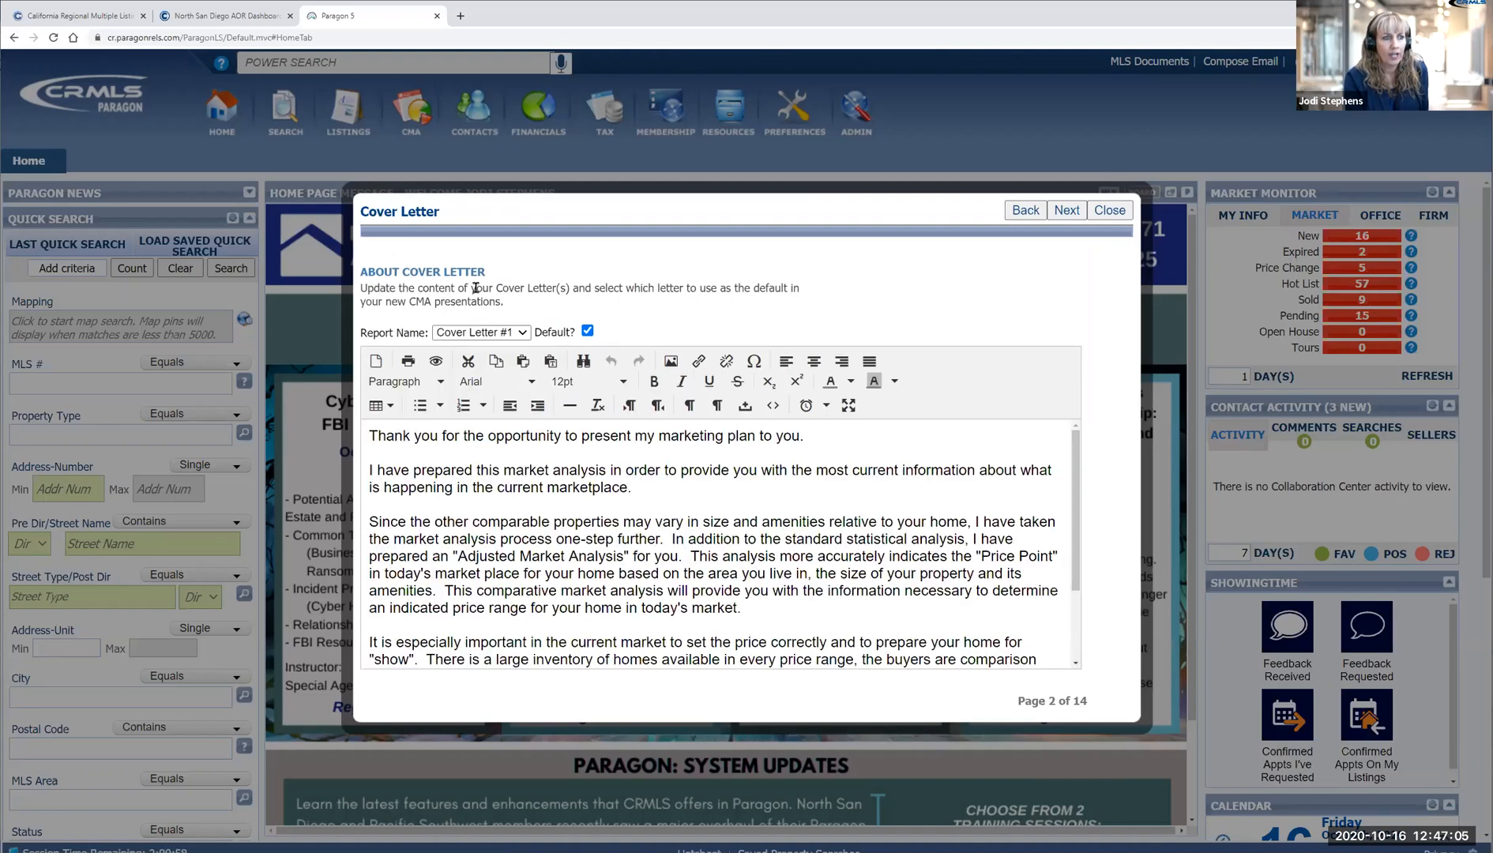
- Switch the cover letter report to Cover Letter #2 and continue to the agent resume page
{"action": "left_click", "coordinate": [520, 334]}
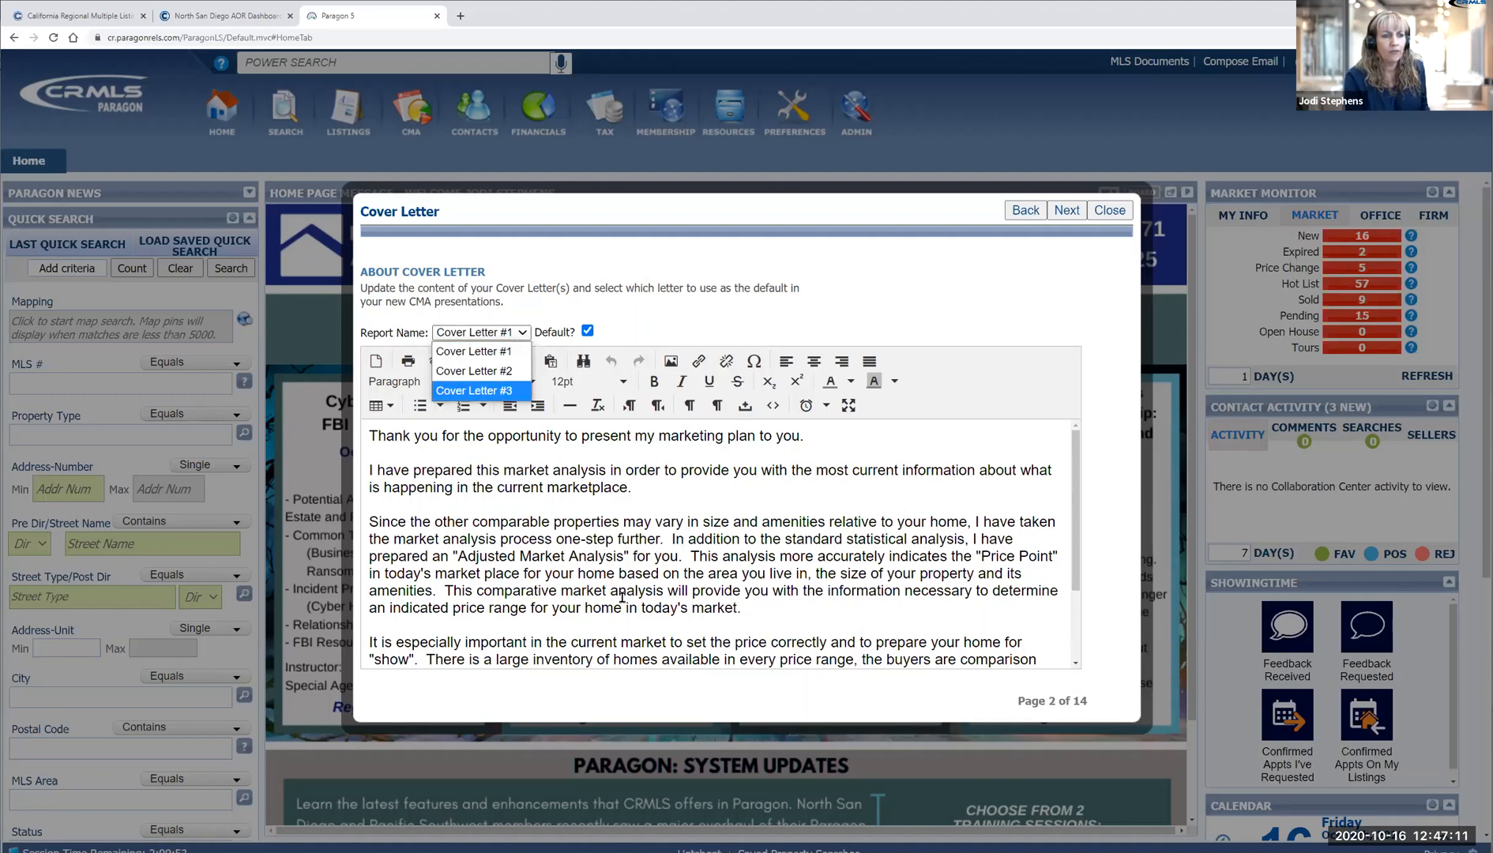
{"action": "left_click", "coordinate": [490, 371]}
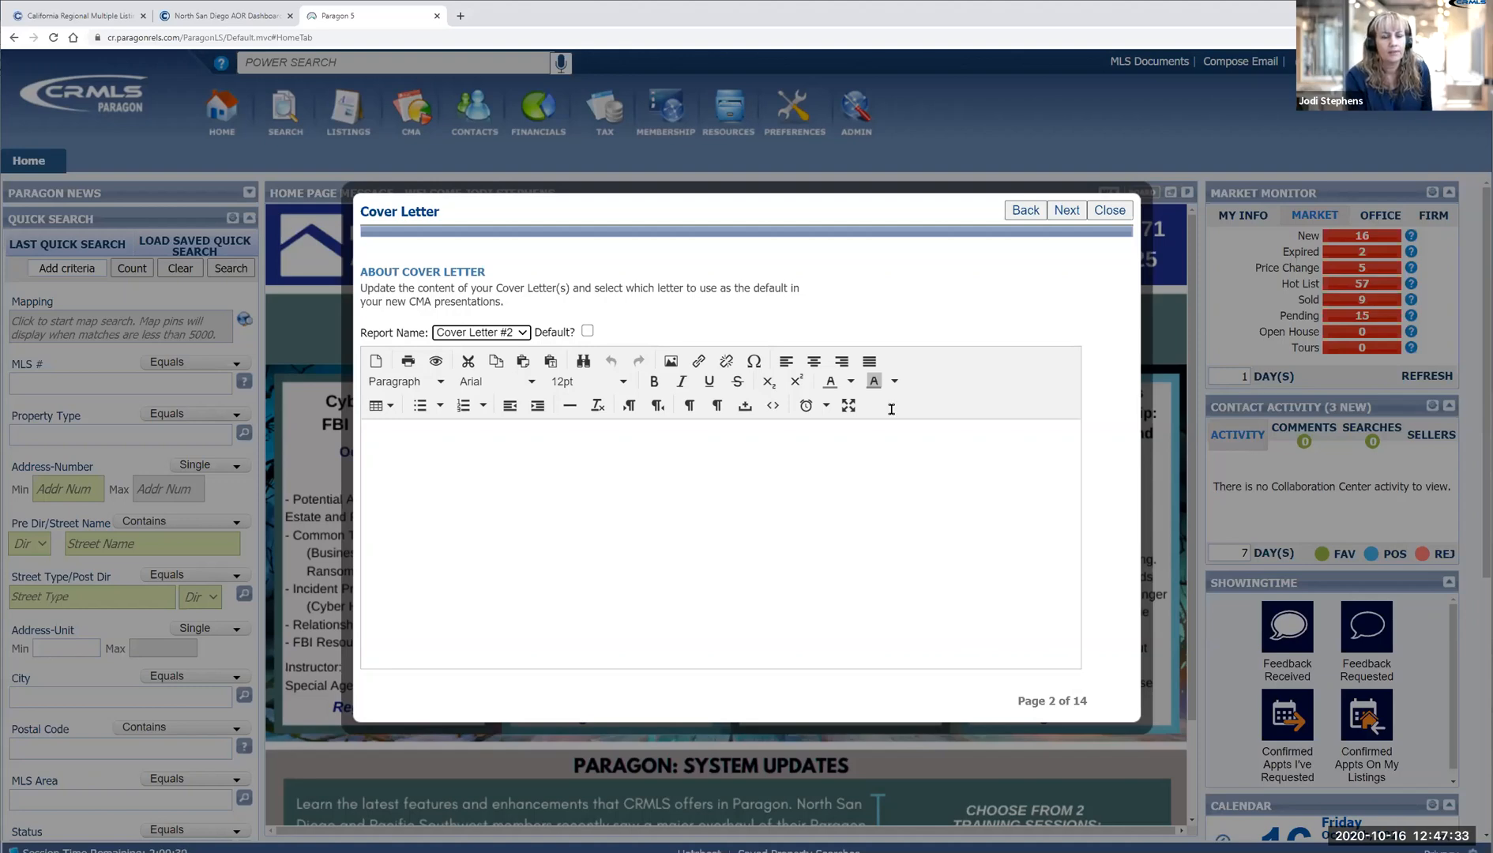
{"action": "left_click", "coordinate": [1068, 212]}
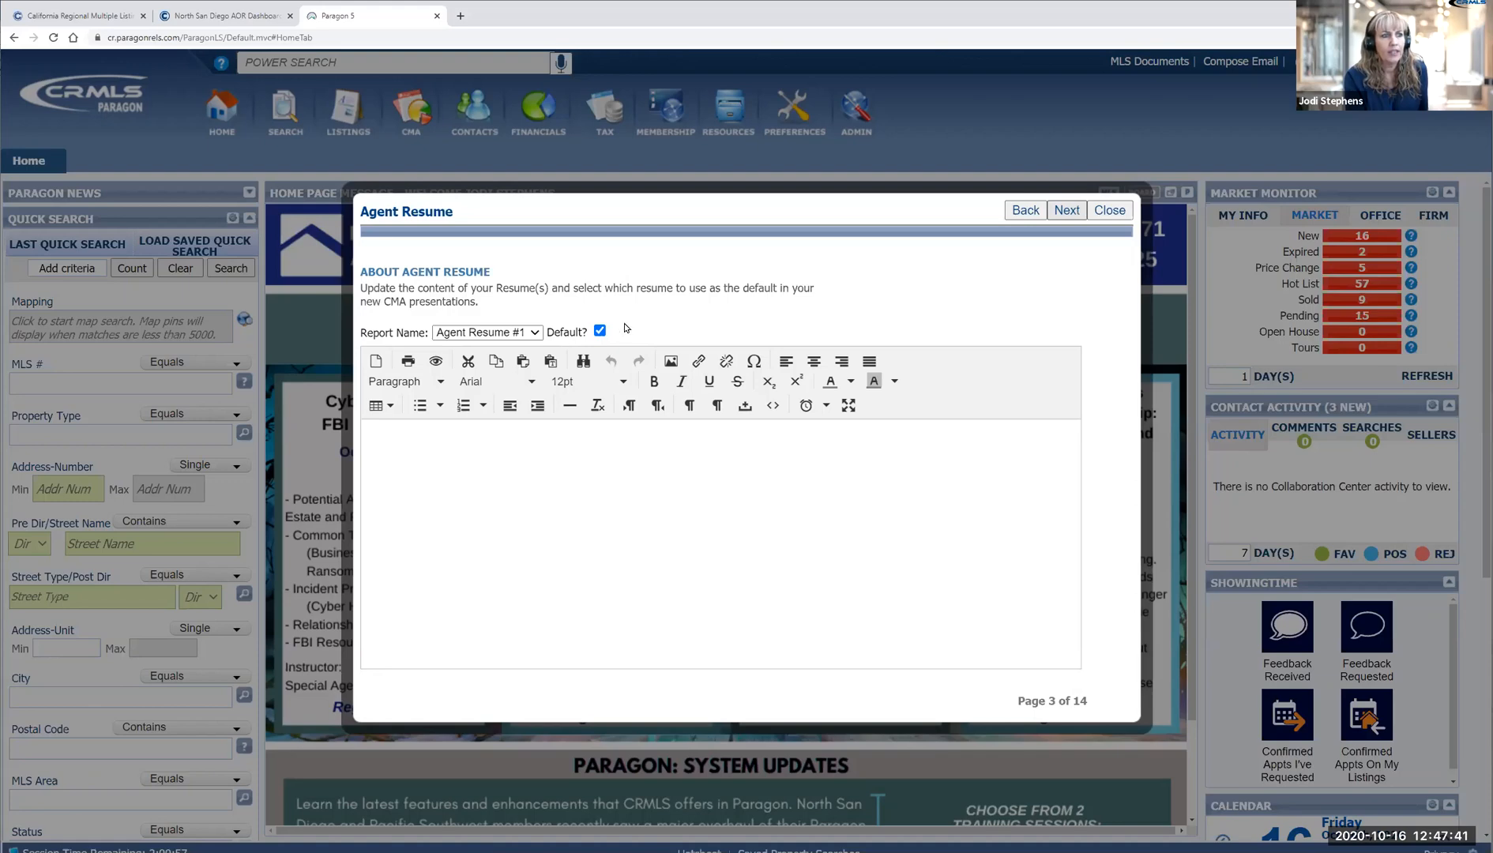
- Choose Agent Resume #1 as the resume report and continue past the company information page to Subject Property Detail
{"action": "left_click", "coordinate": [536, 335]}
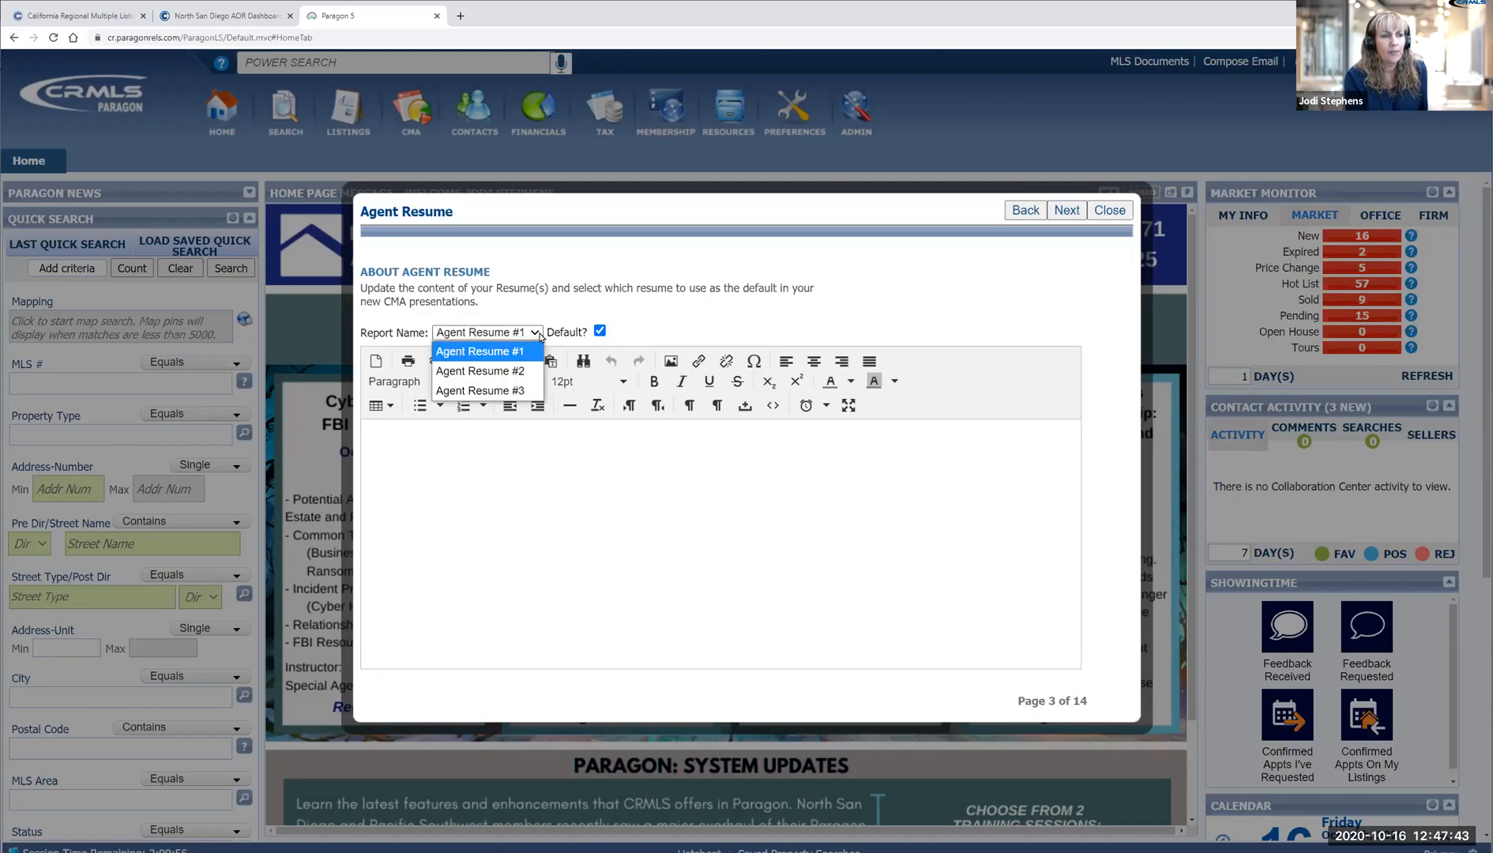
{"action": "left_click", "coordinate": [505, 355]}
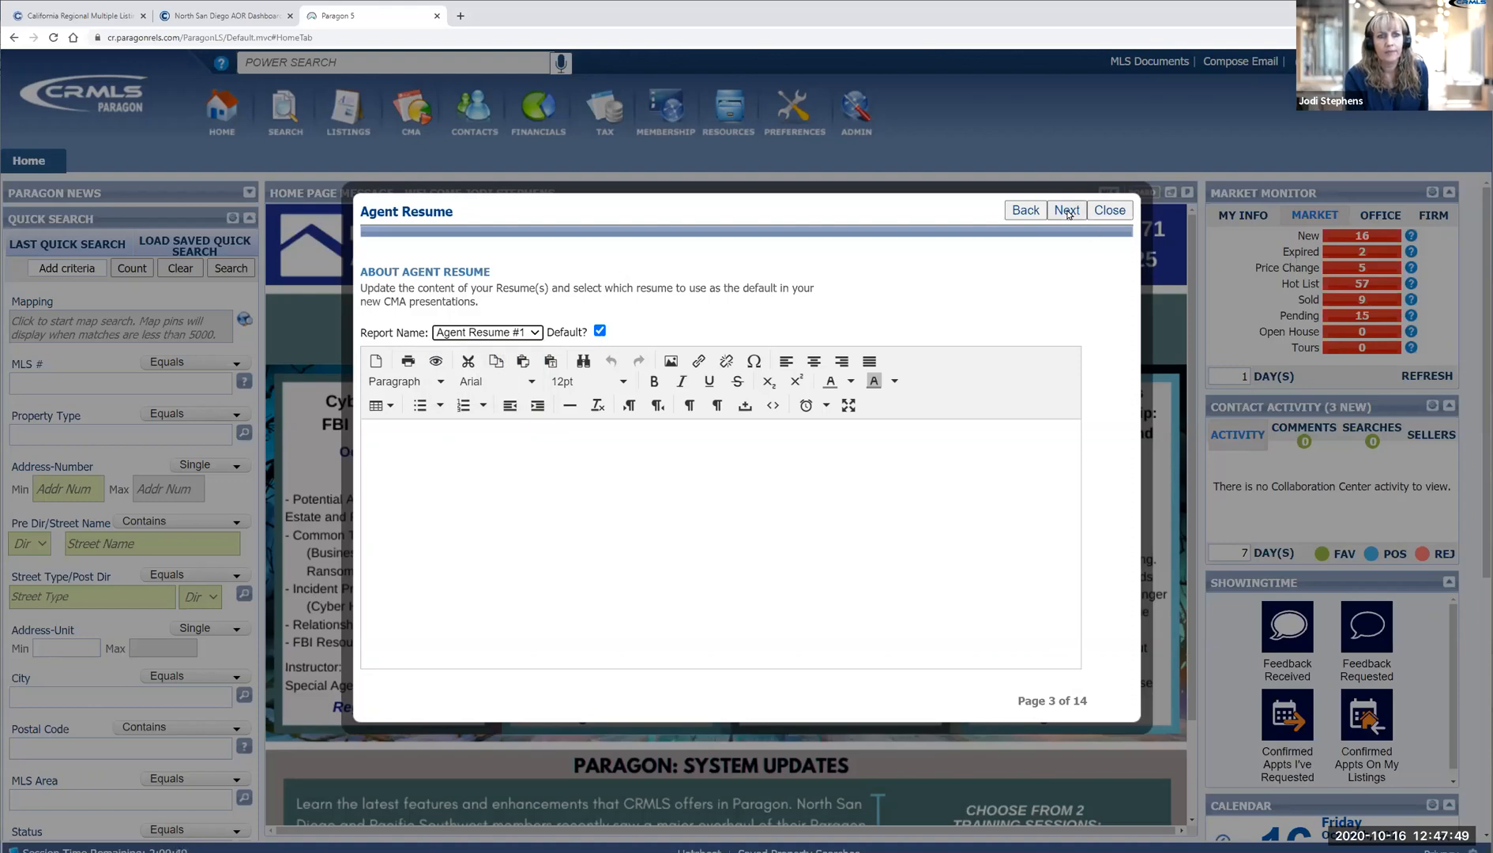
{"action": "left_click", "coordinate": [1066, 210]}
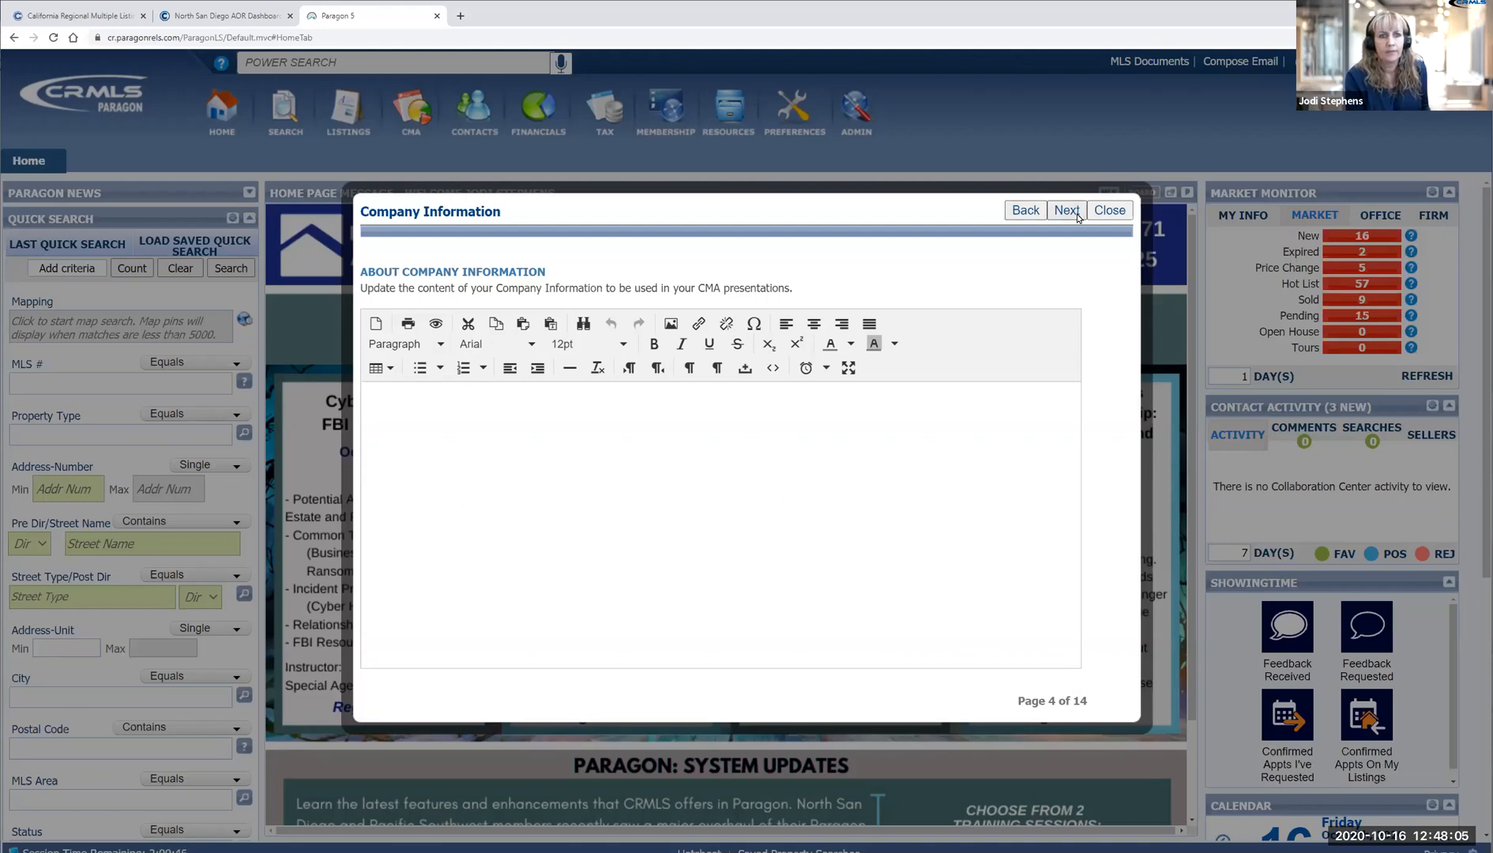
{"action": "left_click", "coordinate": [1066, 211]}
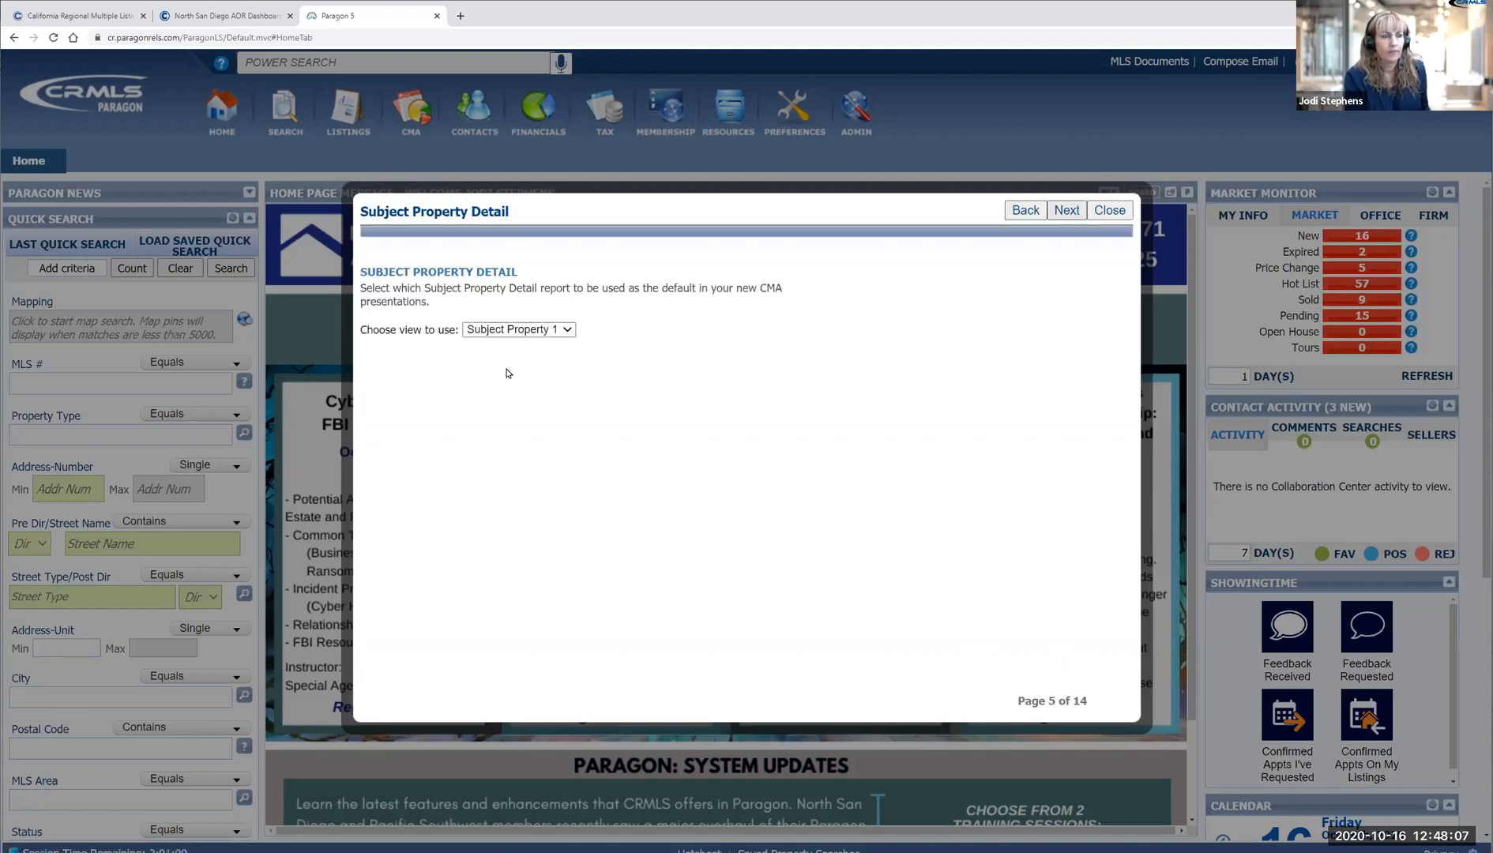
- Choose Subject Property 1 as the default Subject Property Detail view and continue to the horizontal comparable report
{"action": "left_click", "coordinate": [571, 330]}
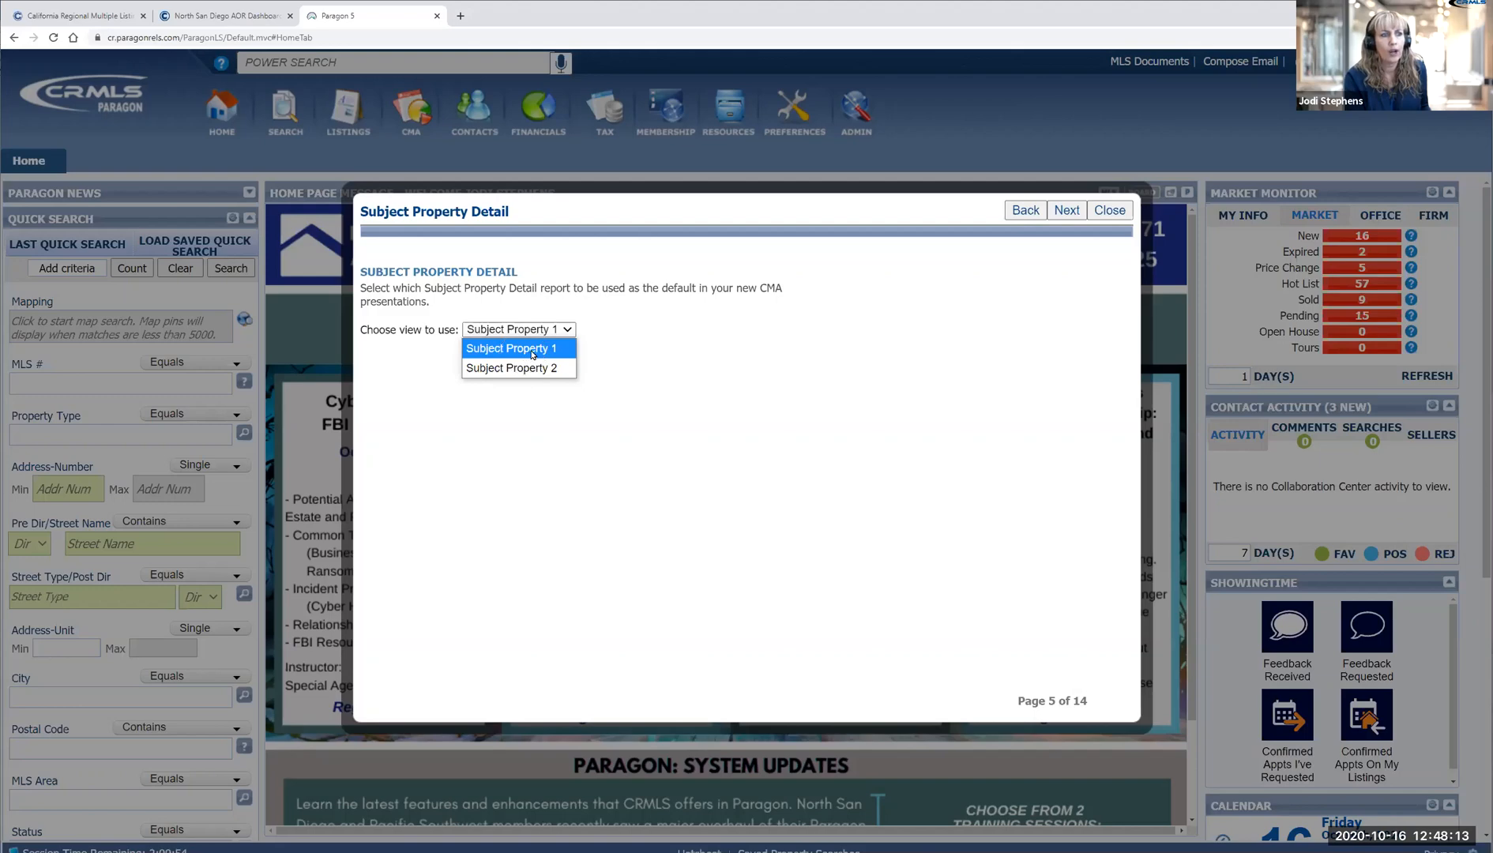
{"action": "left_click", "coordinate": [525, 354]}
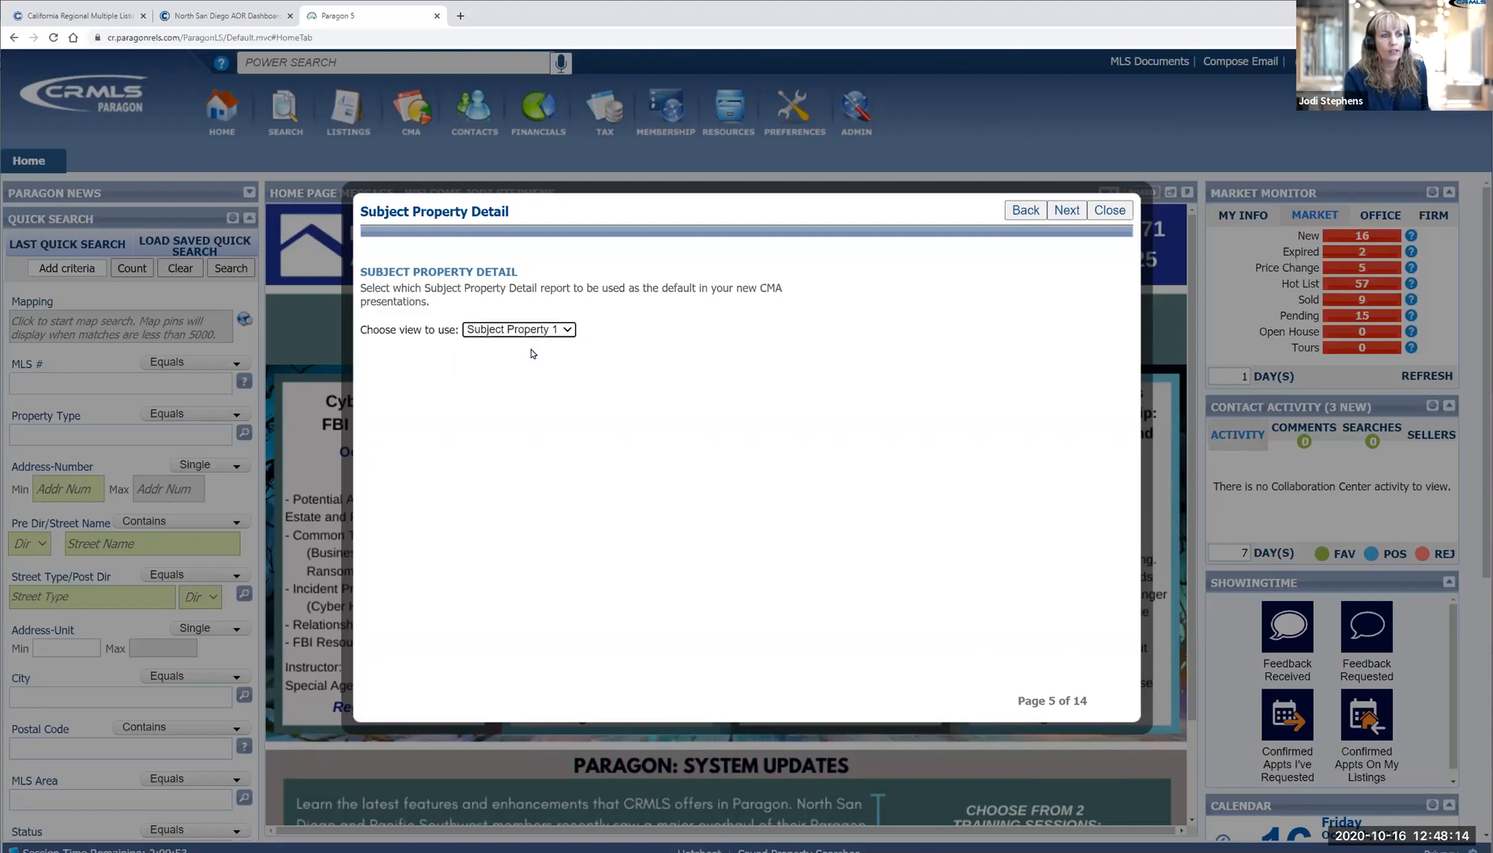
{"action": "left_click", "coordinate": [1066, 210]}
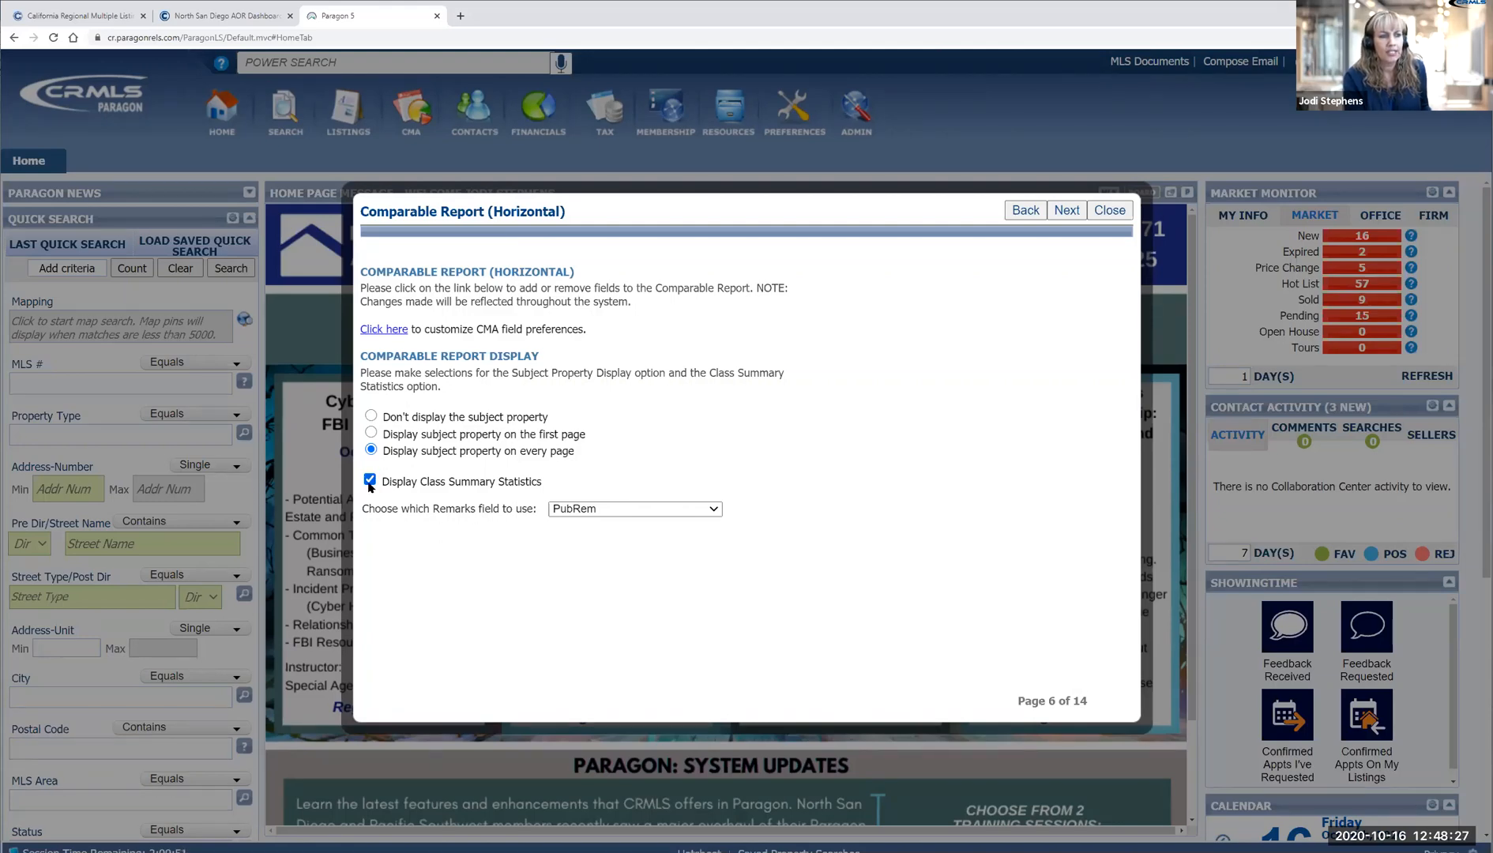
- Set the horizontal comparable report's remarks field to PubRem and continue to the vertical comparable report
{"action": "key", "text": "ctrl"}
{"action": "key", "text": "ctrl"}
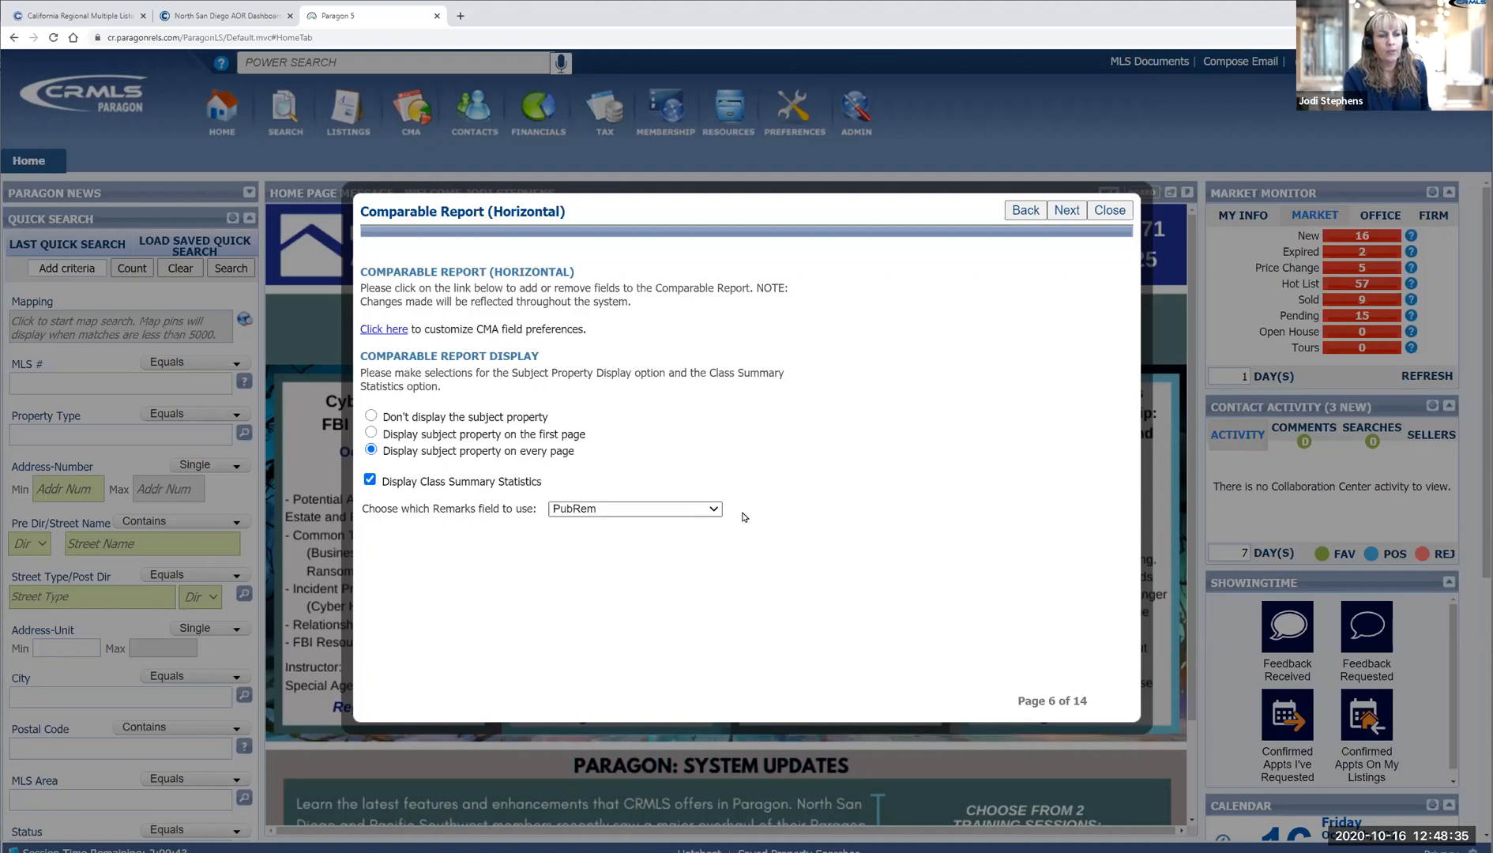
{"action": "left_click", "coordinate": [714, 512]}
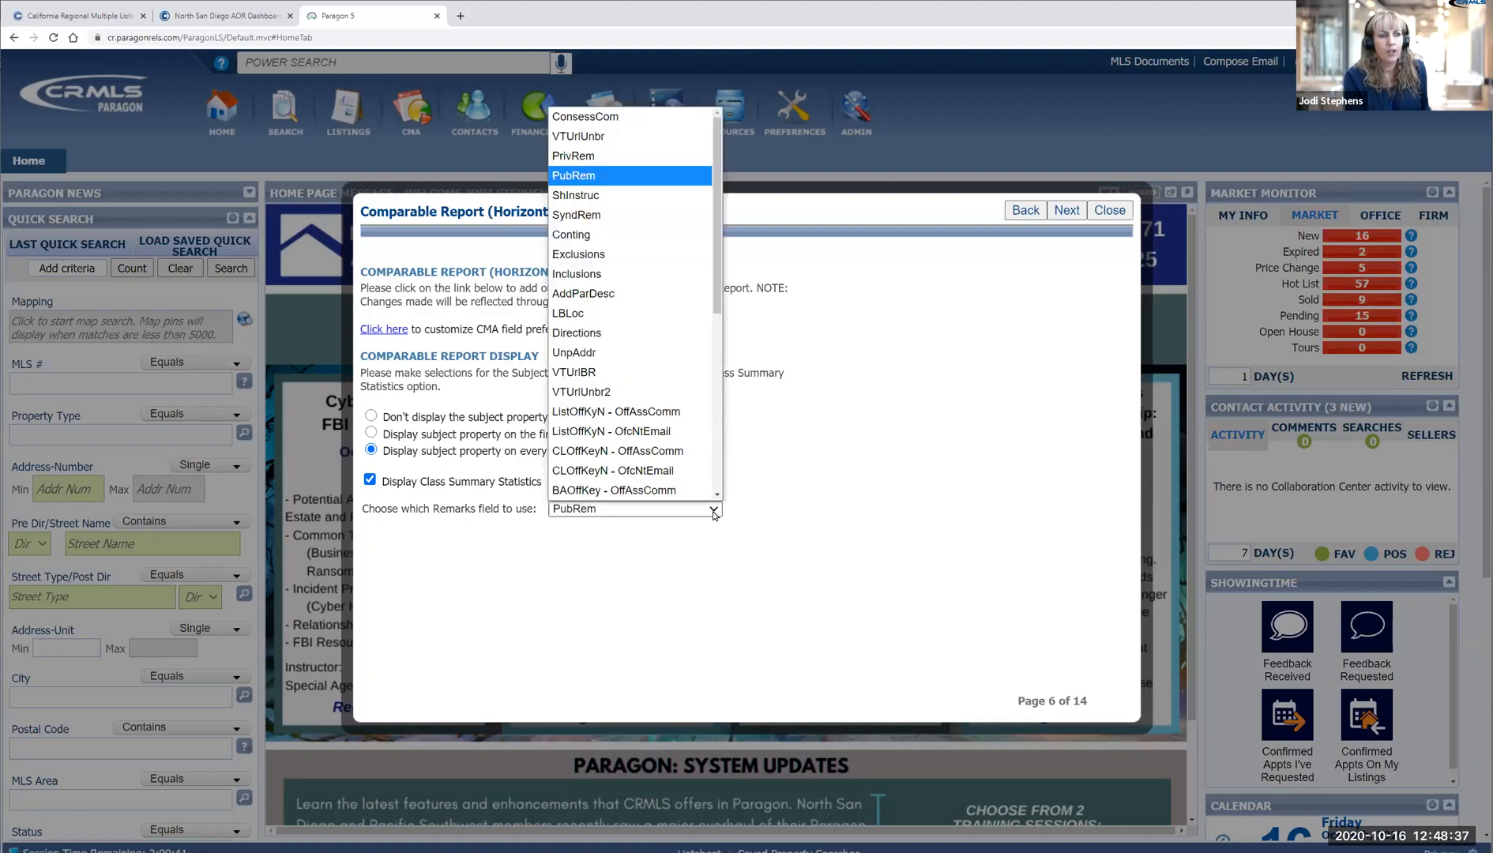
{"action": "left_click", "coordinate": [581, 177]}
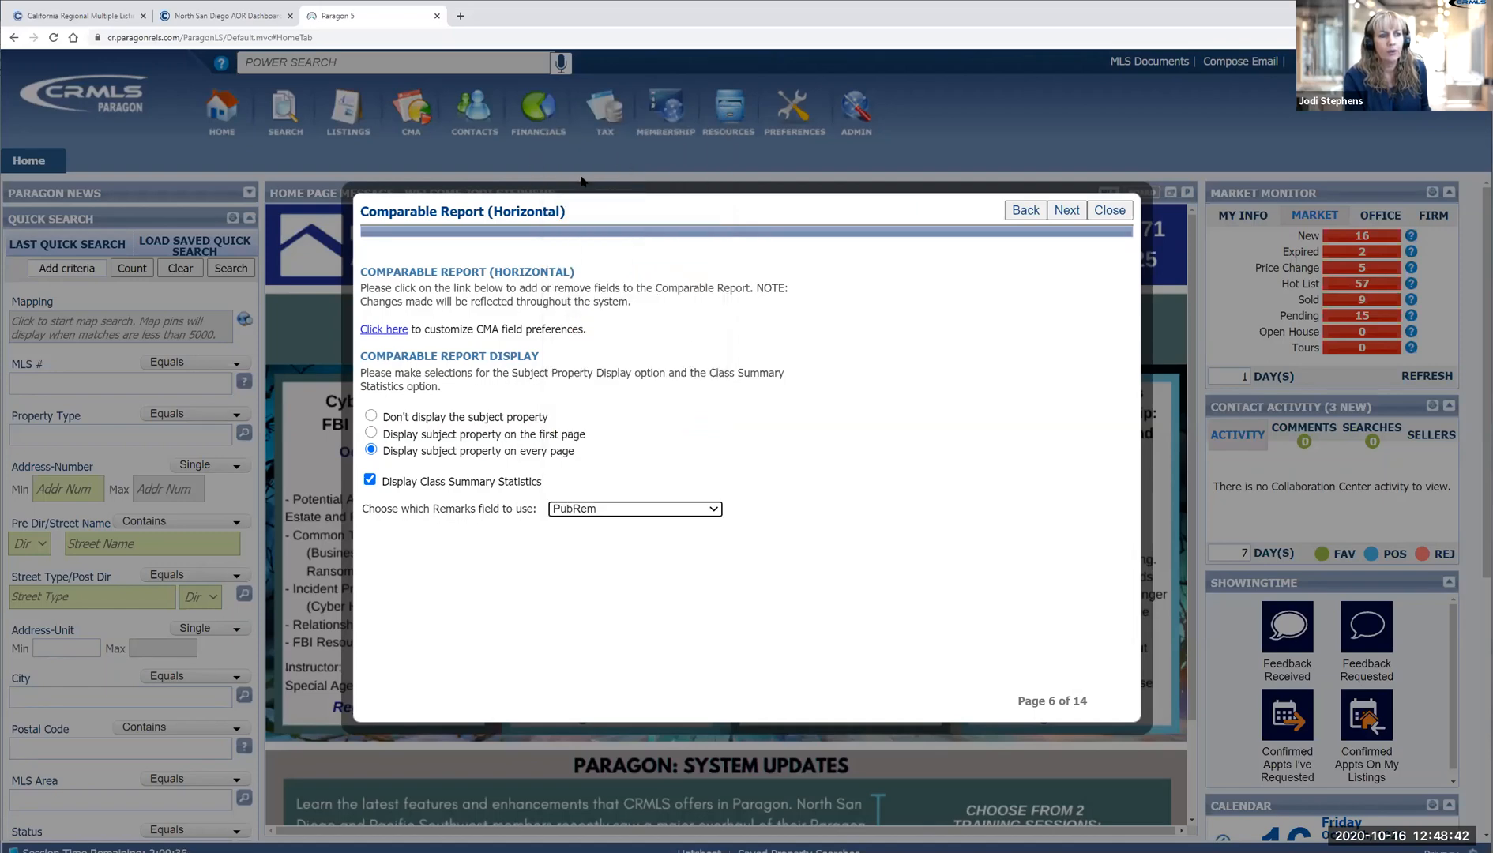
{"action": "left_click", "coordinate": [1063, 210]}
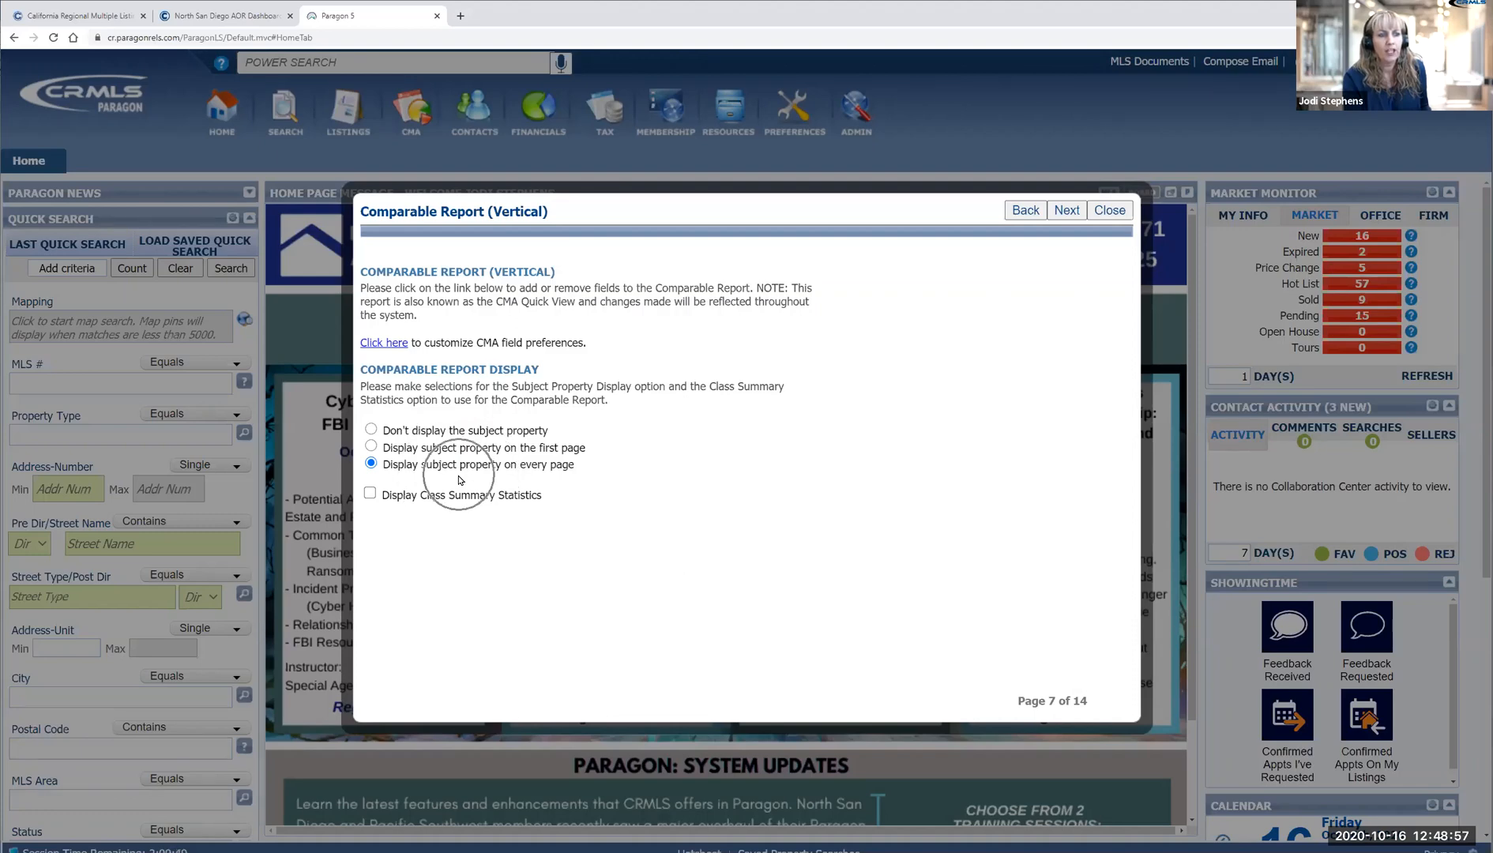
- Turn on the class summary statistics display for the vertical comparable report and turn it back off
{"action": "left_click", "coordinate": [372, 496]}
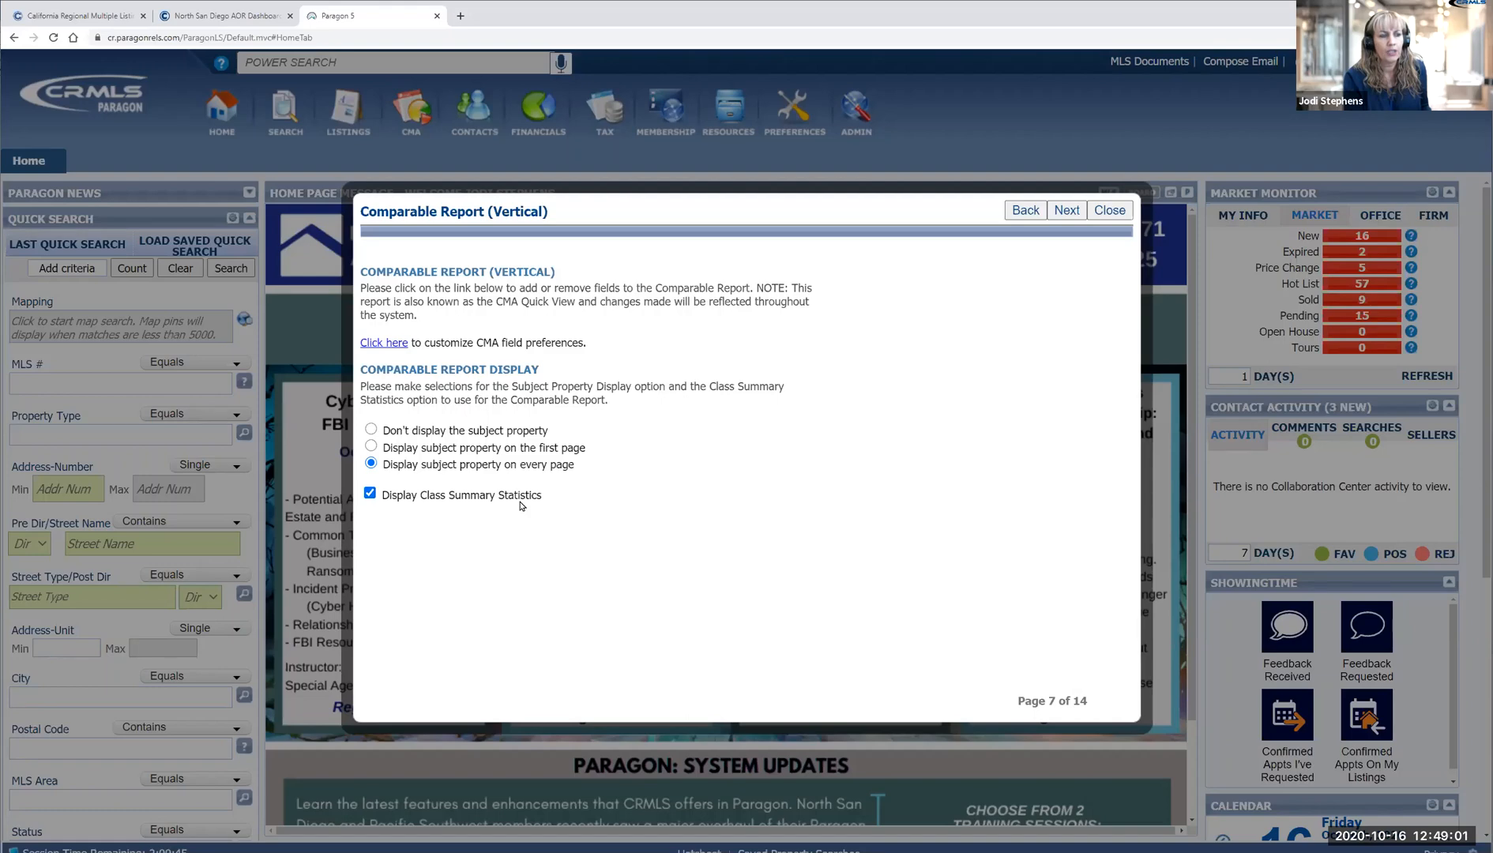
{"action": "left_click", "coordinate": [369, 496]}
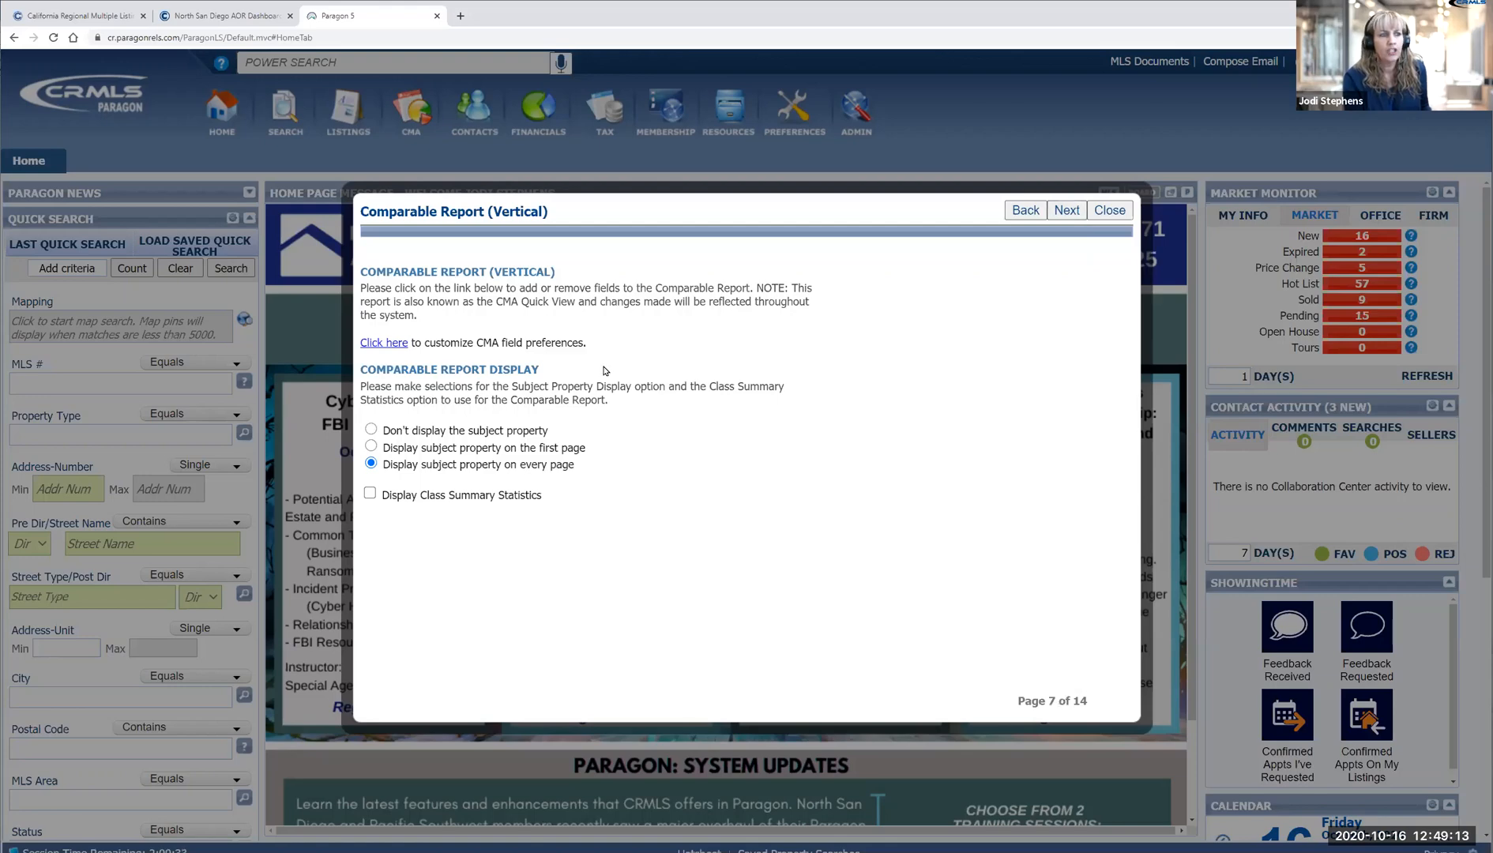
- Add the Year Built field to the vertical report's residential field preferences, save them and continue to the CMA Summary page
{"action": "left_click", "coordinate": [381, 347]}
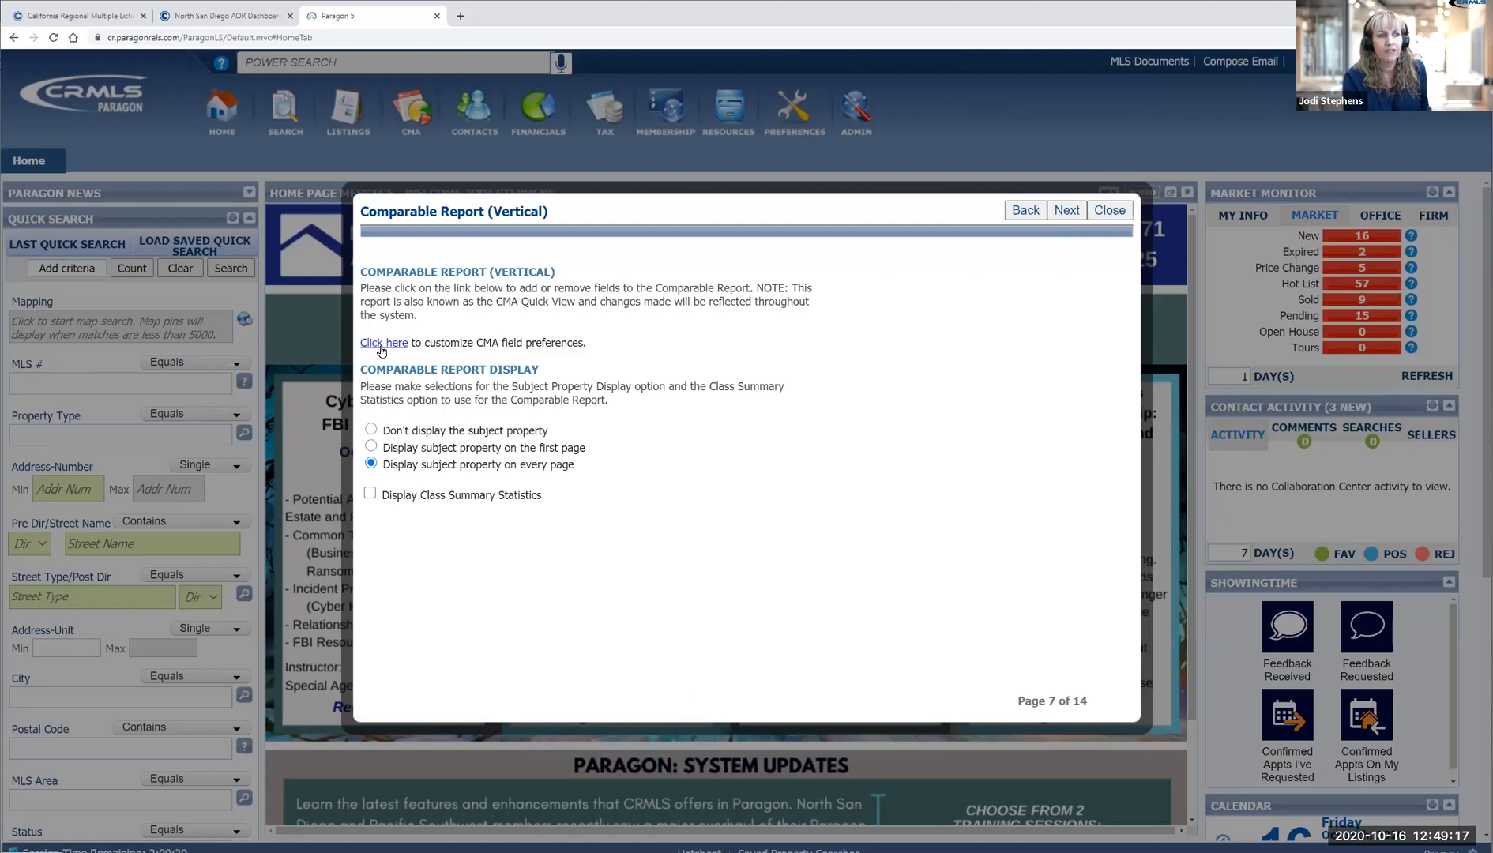
{"action": "left_click", "coordinate": [381, 348]}
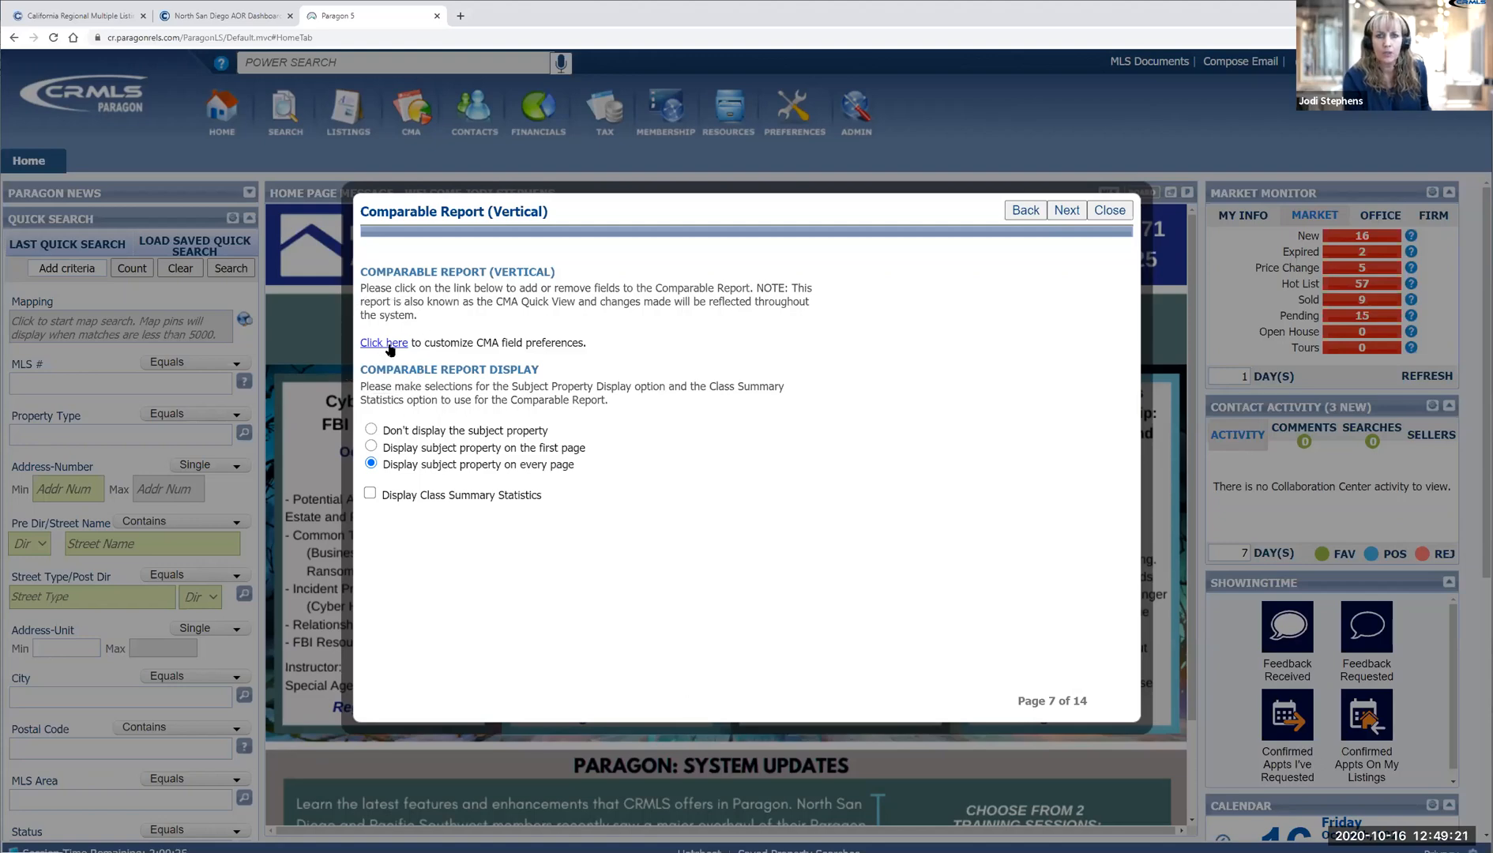
{"action": "left_click", "coordinate": [388, 345]}
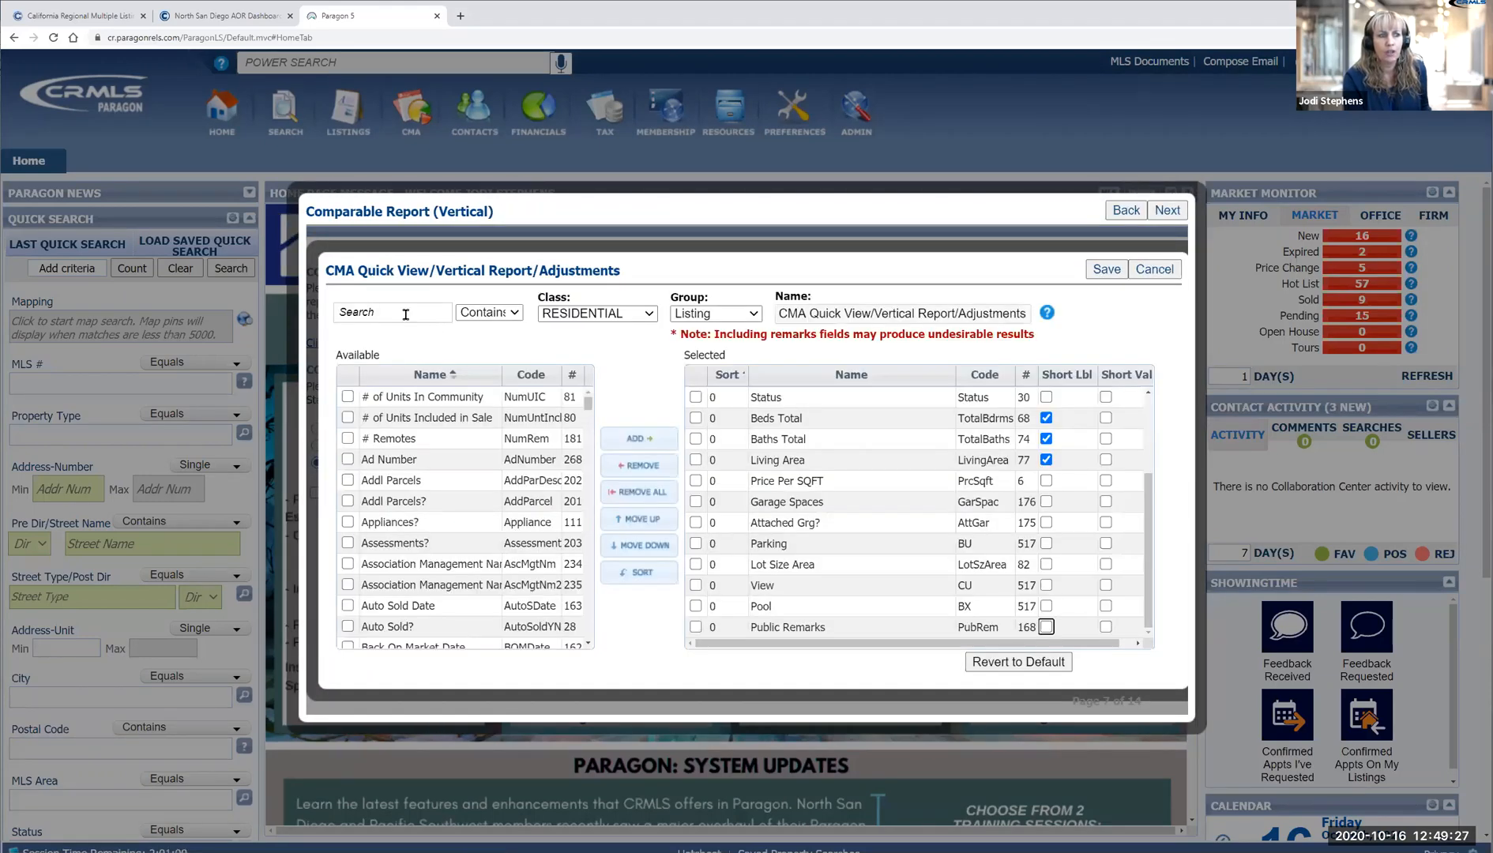
{"action": "left_click", "coordinate": [378, 314]}
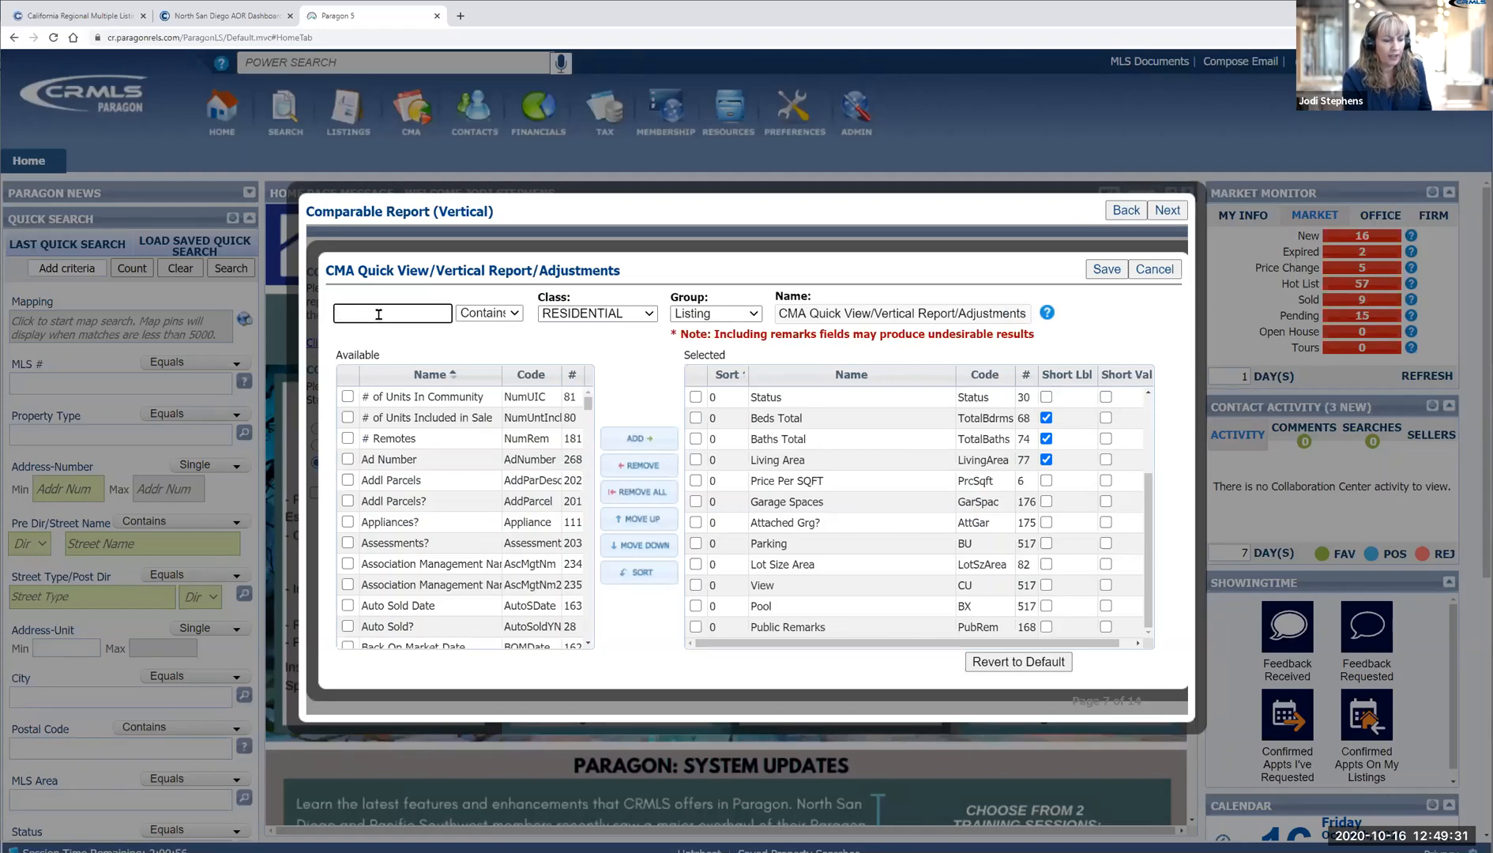
{"action": "type", "text": "ye"}
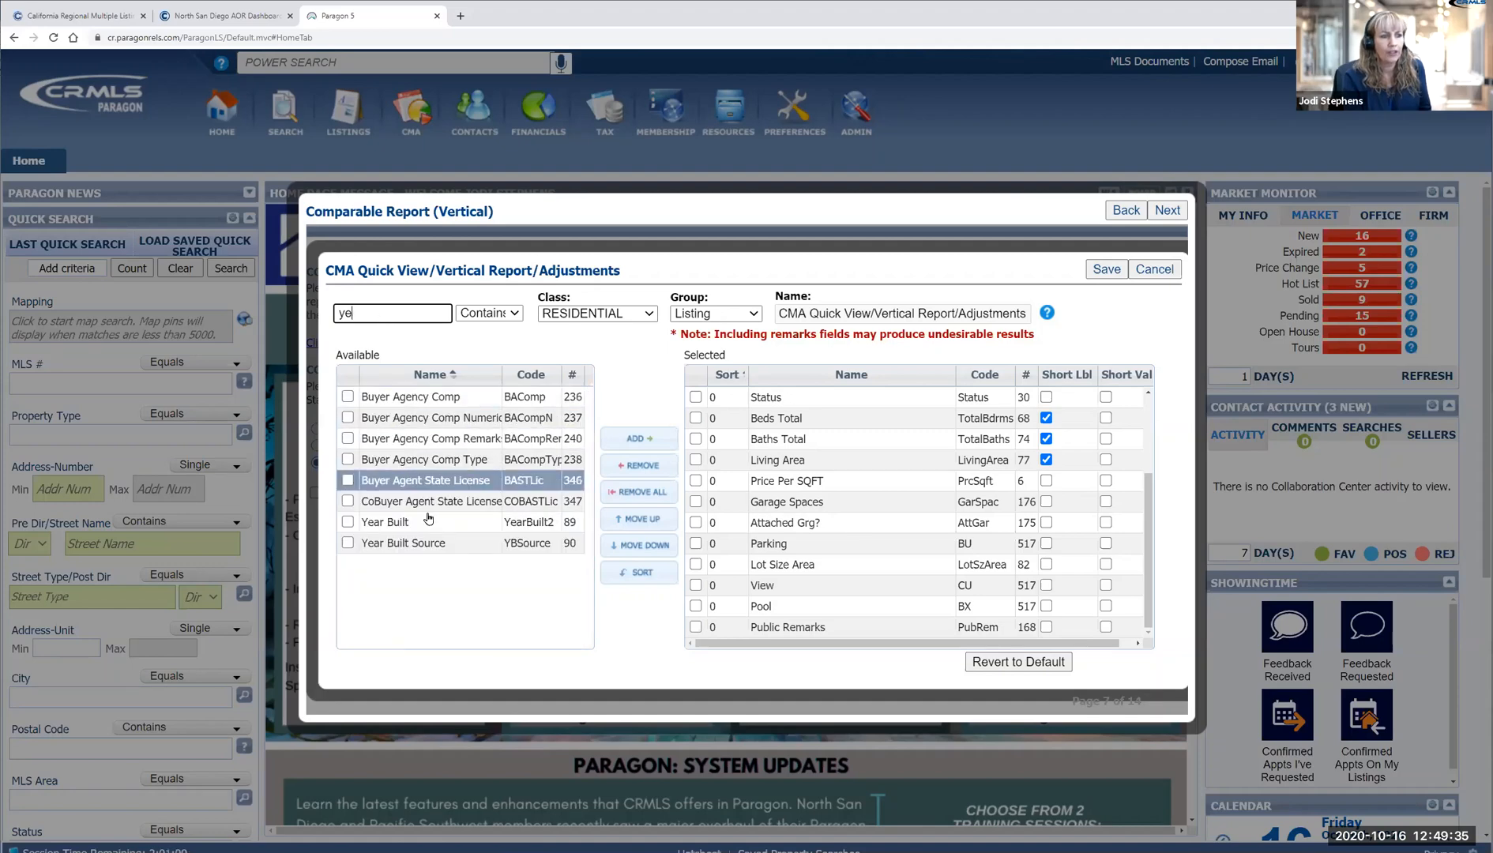
{"action": "left_click", "coordinate": [348, 521]}
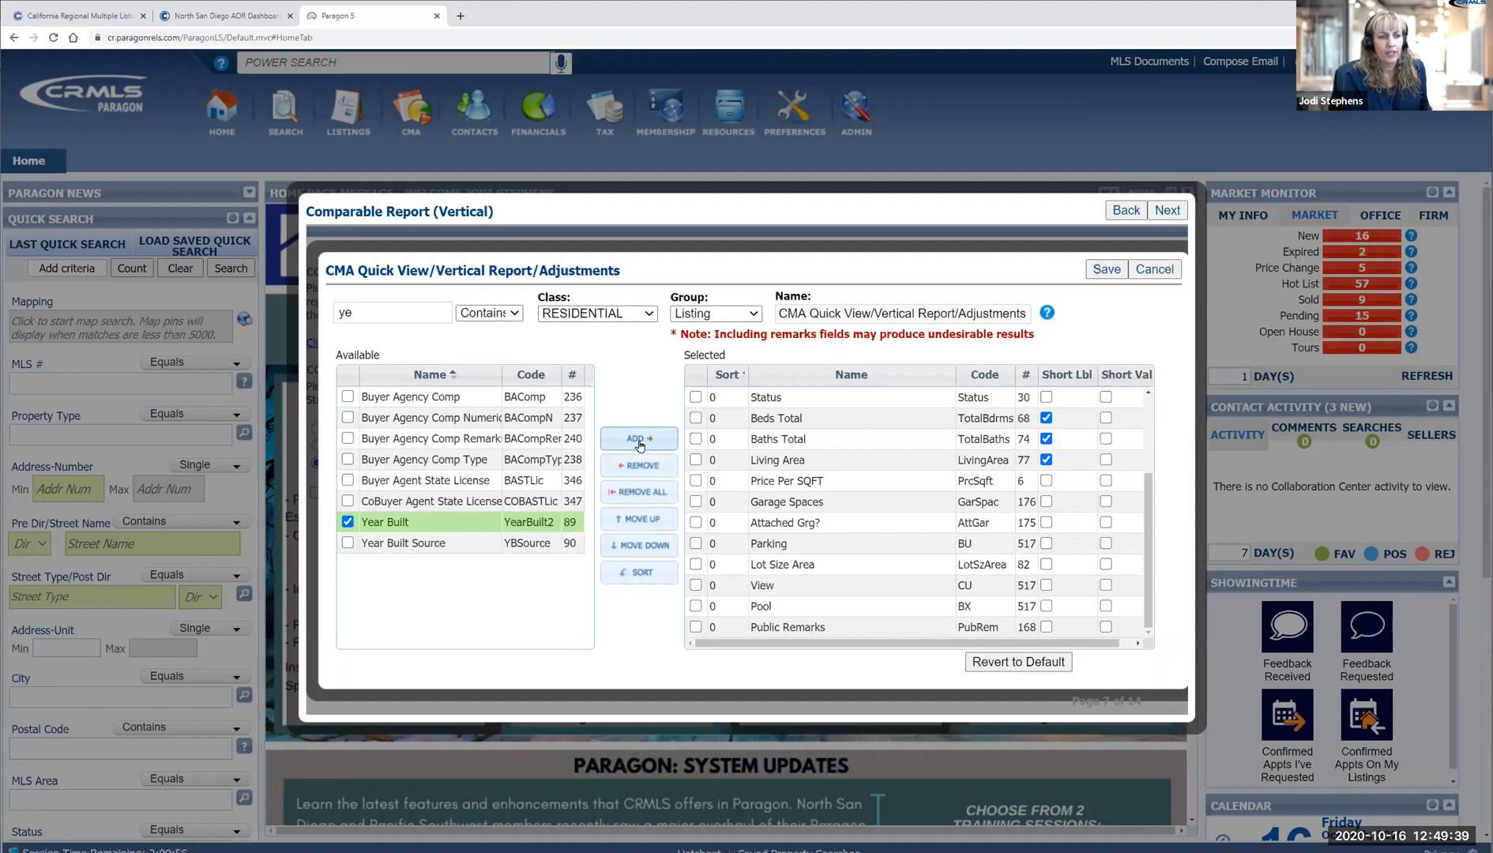
{"action": "left_click", "coordinate": [1106, 269]}
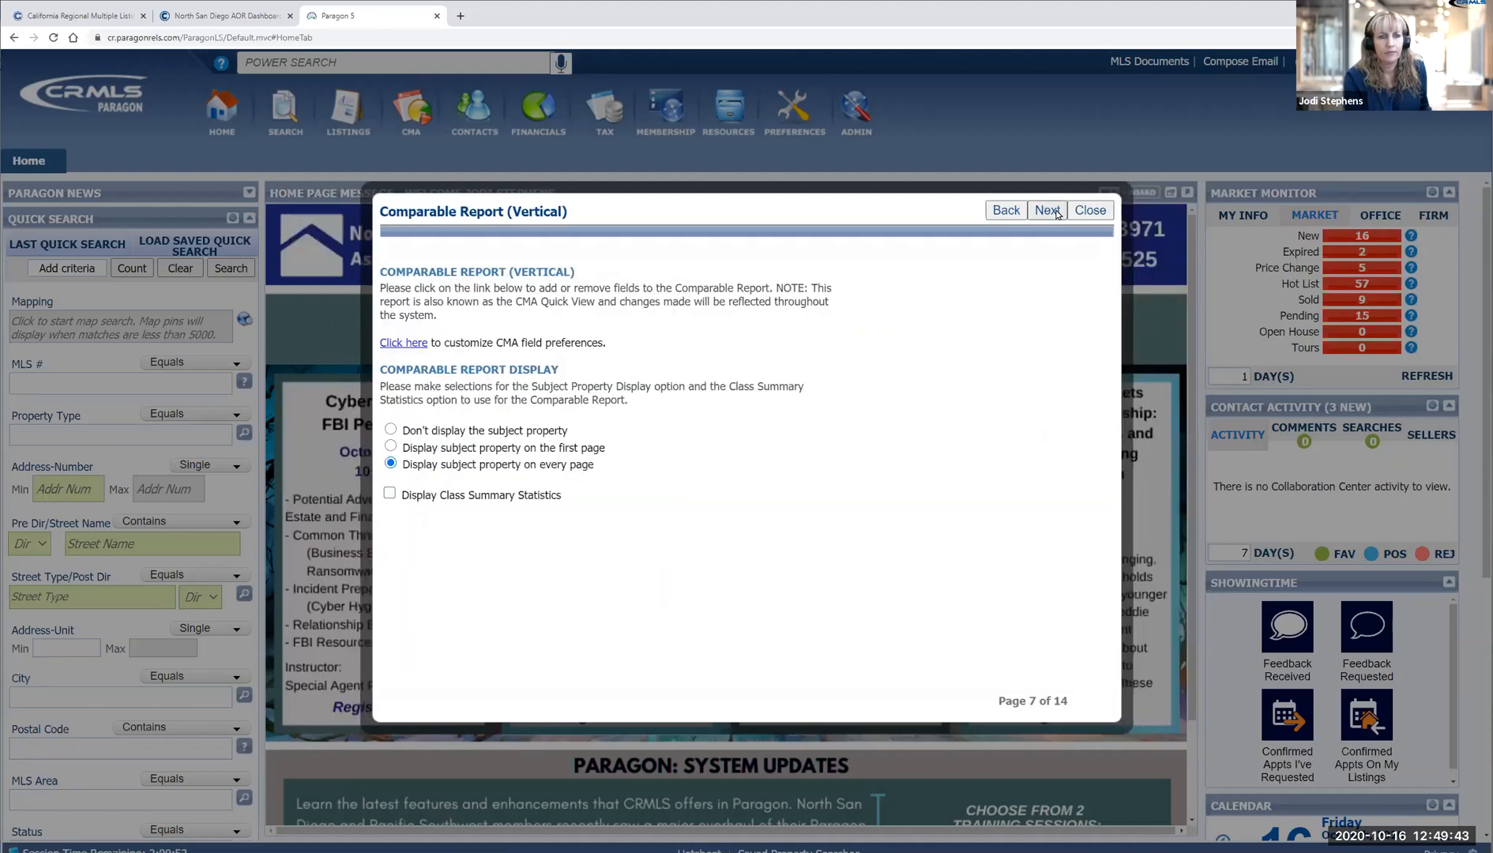
{"action": "left_click", "coordinate": [1047, 211]}
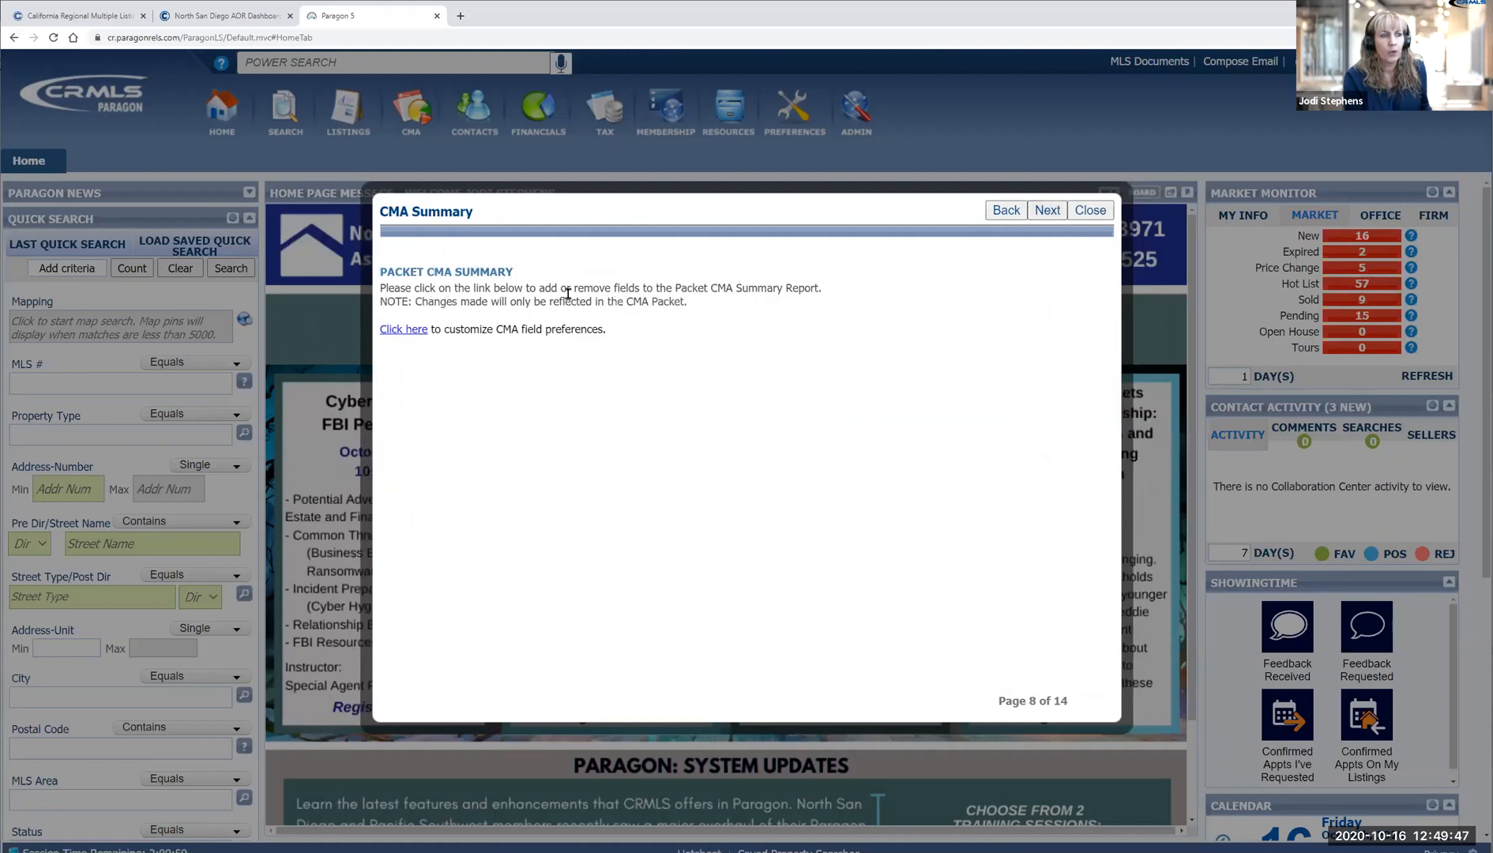
- Review the available and selected fields in the Packet CMA Summary field preferences and leave without saving
{"action": "left_click", "coordinate": [403, 332]}
{"action": "left_click", "coordinate": [403, 331]}
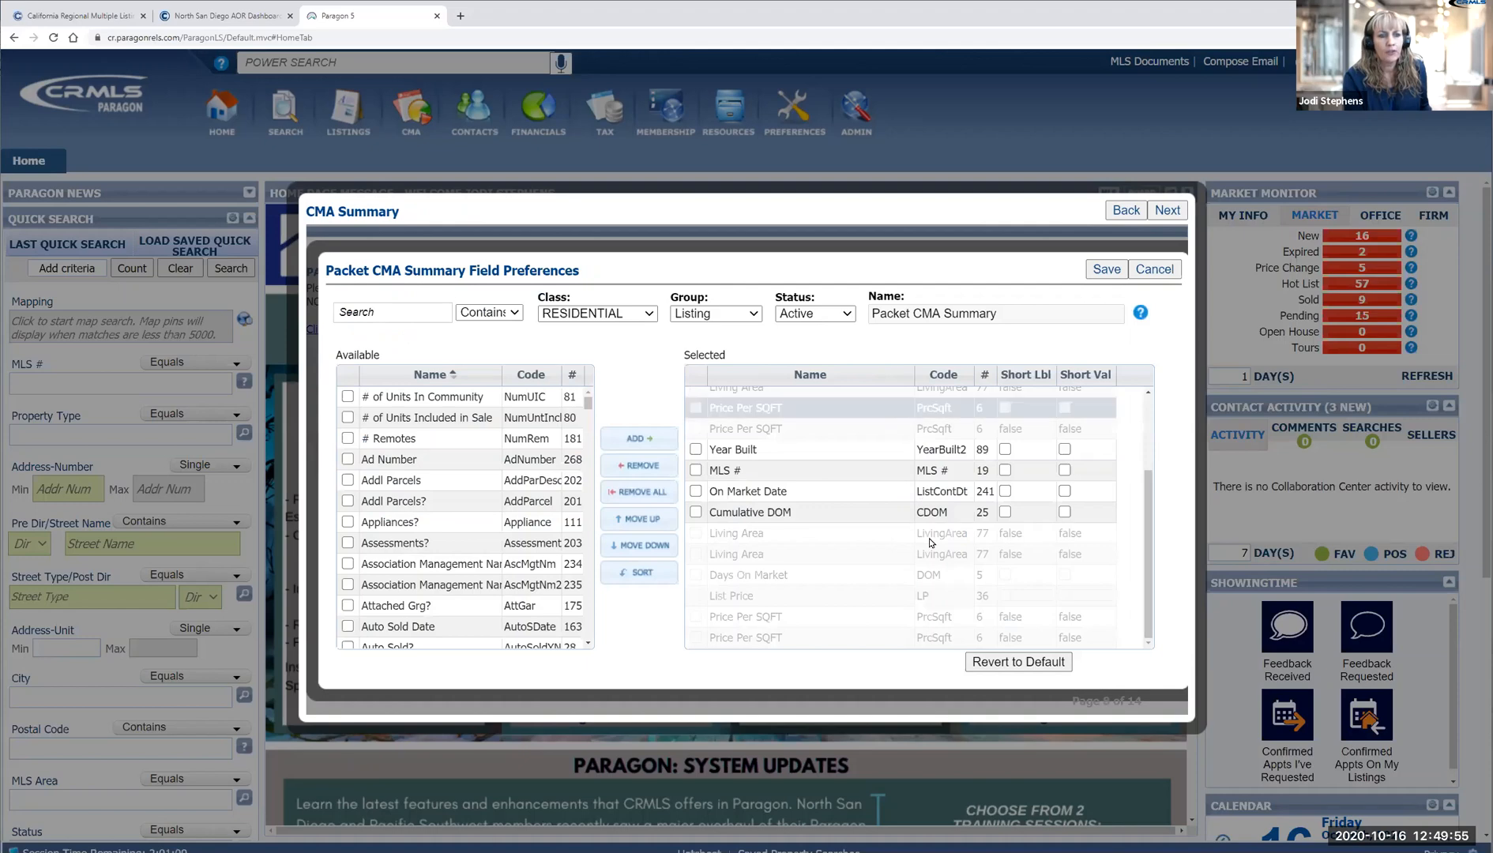
{"action": "left_click_drag", "start_coordinate": [1147, 523], "coordinate": [1137, 446]}
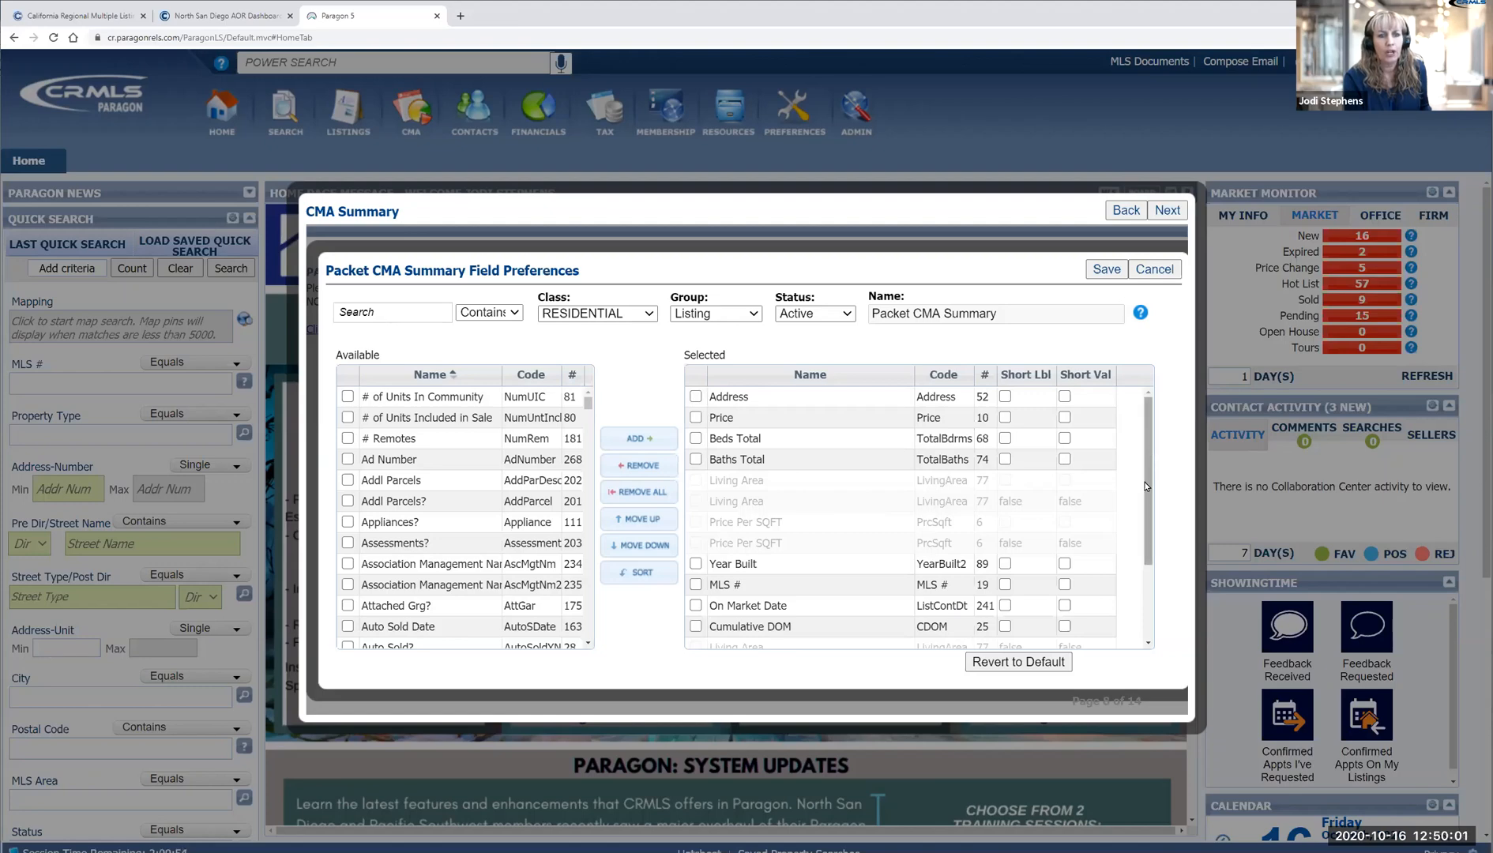
{"action": "left_click_drag", "start_coordinate": [1144, 484], "coordinate": [1144, 558]}
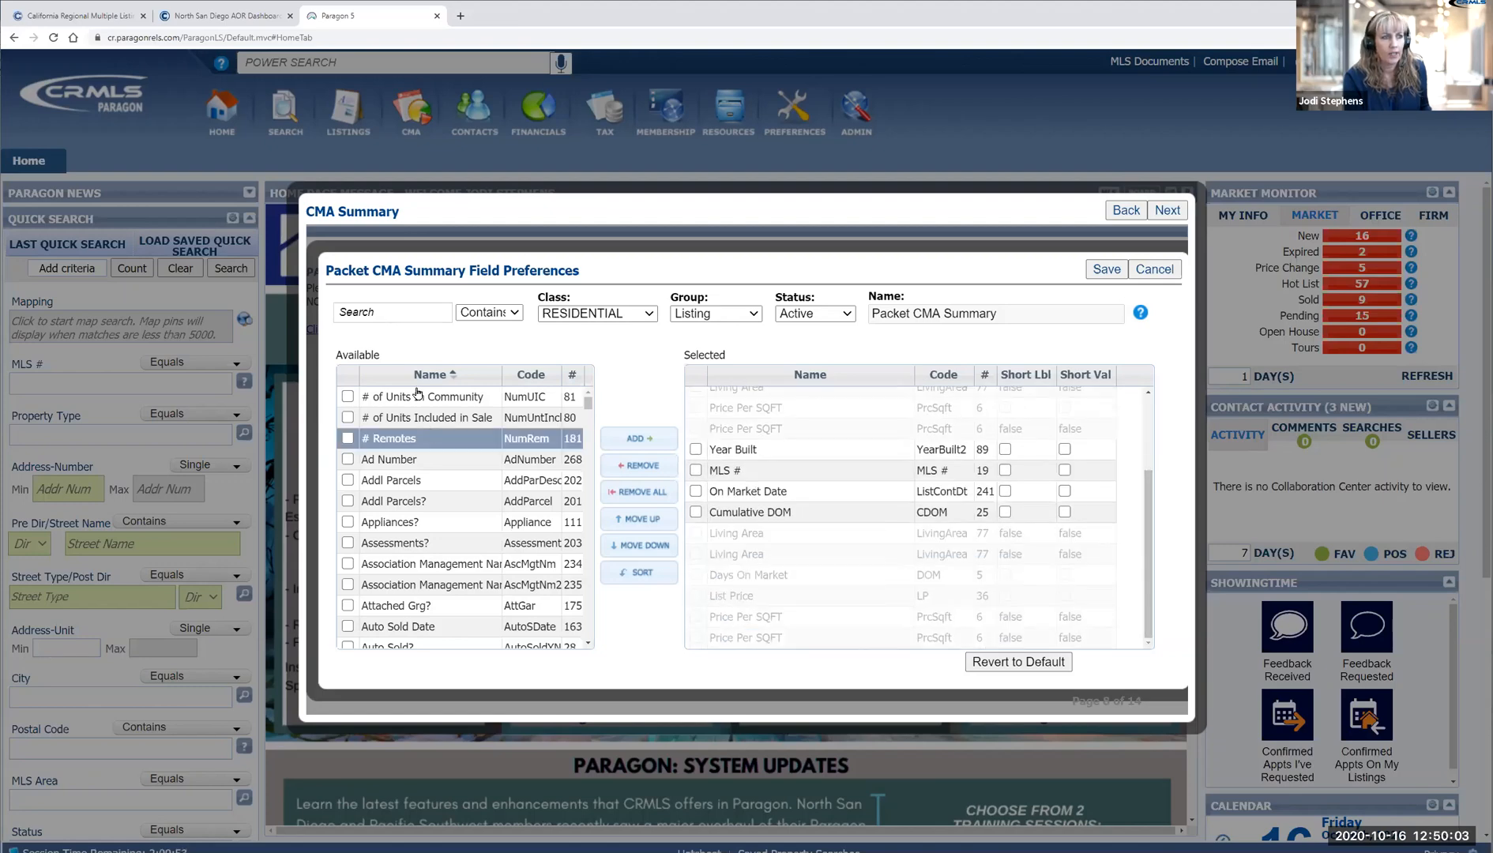
{"action": "left_click", "coordinate": [365, 311]}
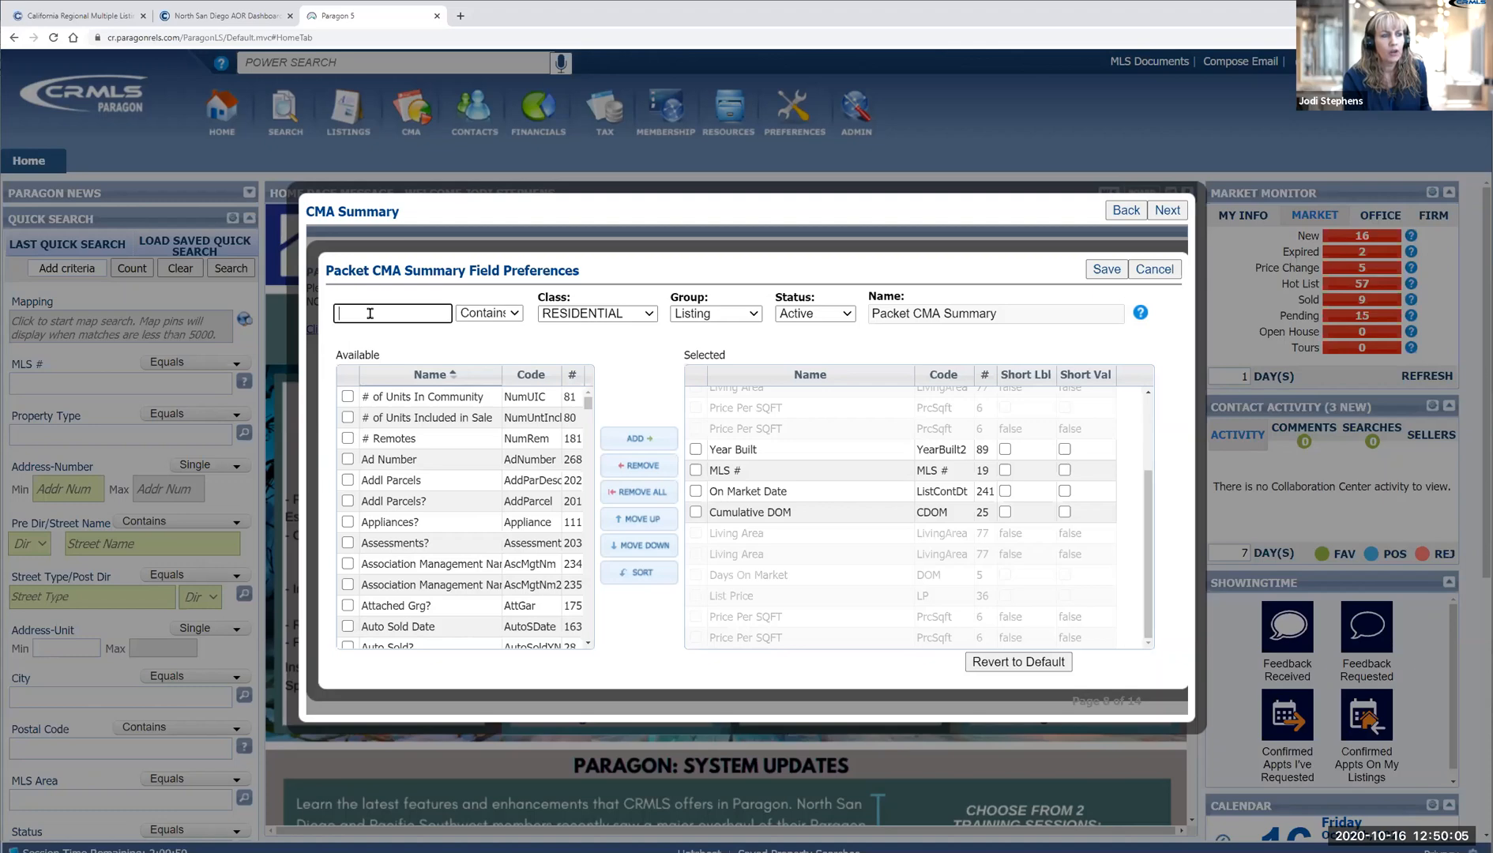
{"action": "left_click", "coordinate": [696, 450]}
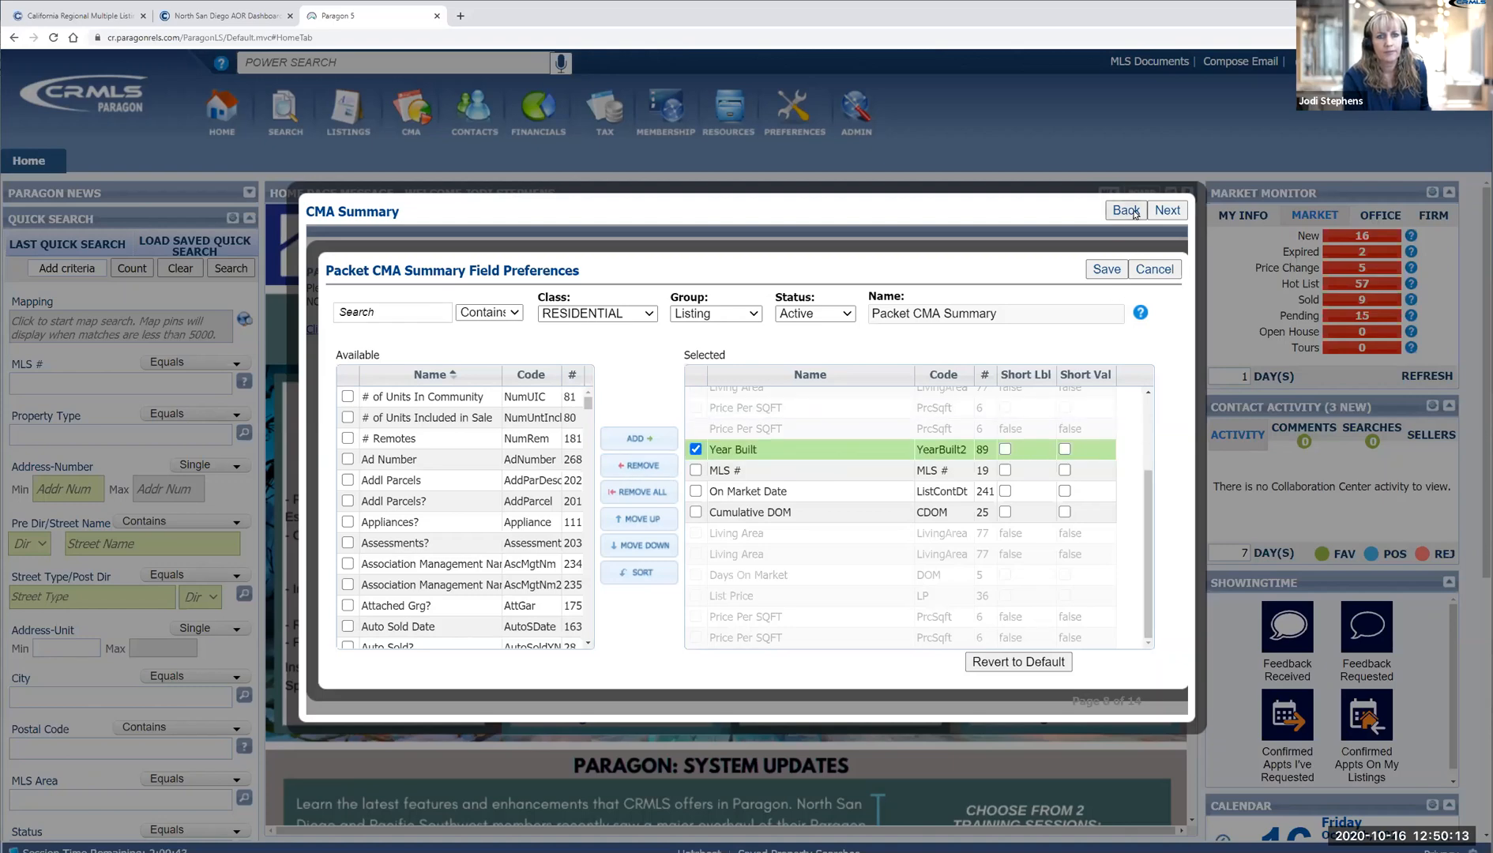
{"action": "left_click", "coordinate": [1159, 271]}
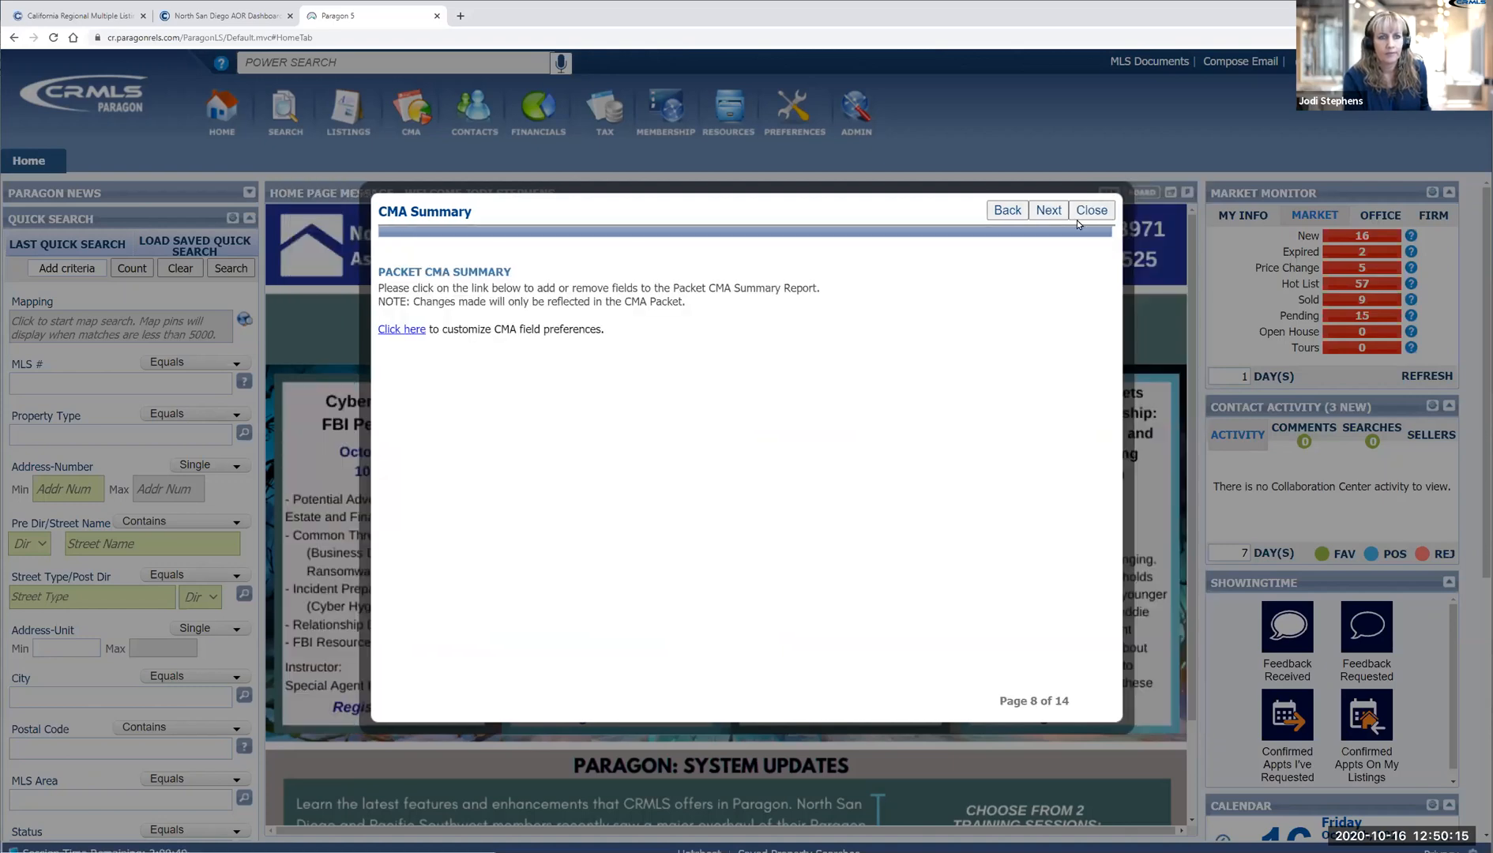
- Continue to the CMA Comparable Property Statistics page and set the graph's List Price color to dark blue 020080
{"action": "left_click", "coordinate": [1045, 211]}
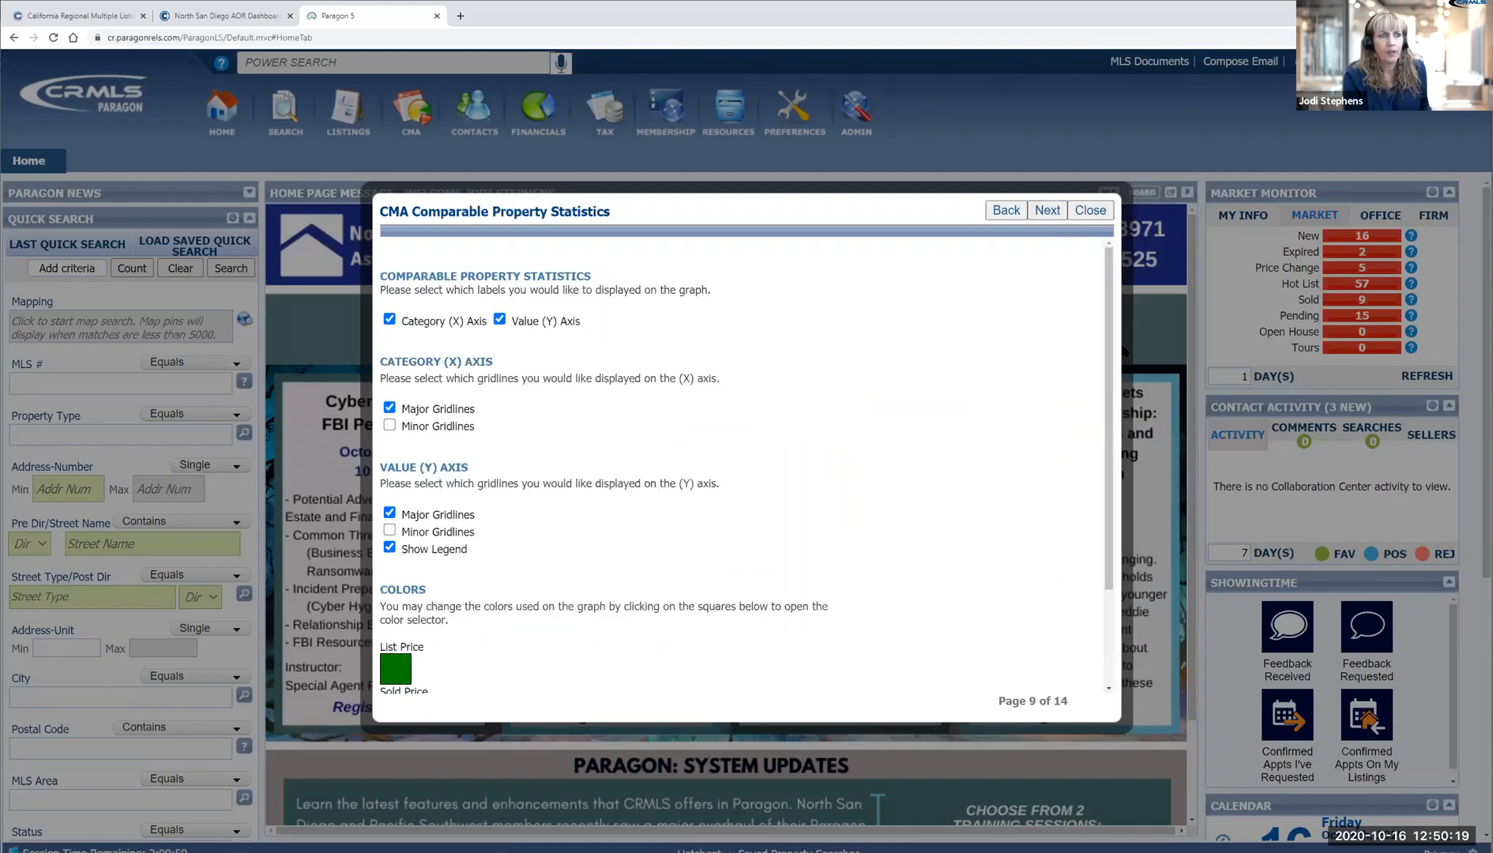
{"action": "scroll", "coordinate": [1104, 398], "scroll_direction": "down", "scroll_amount": 2}
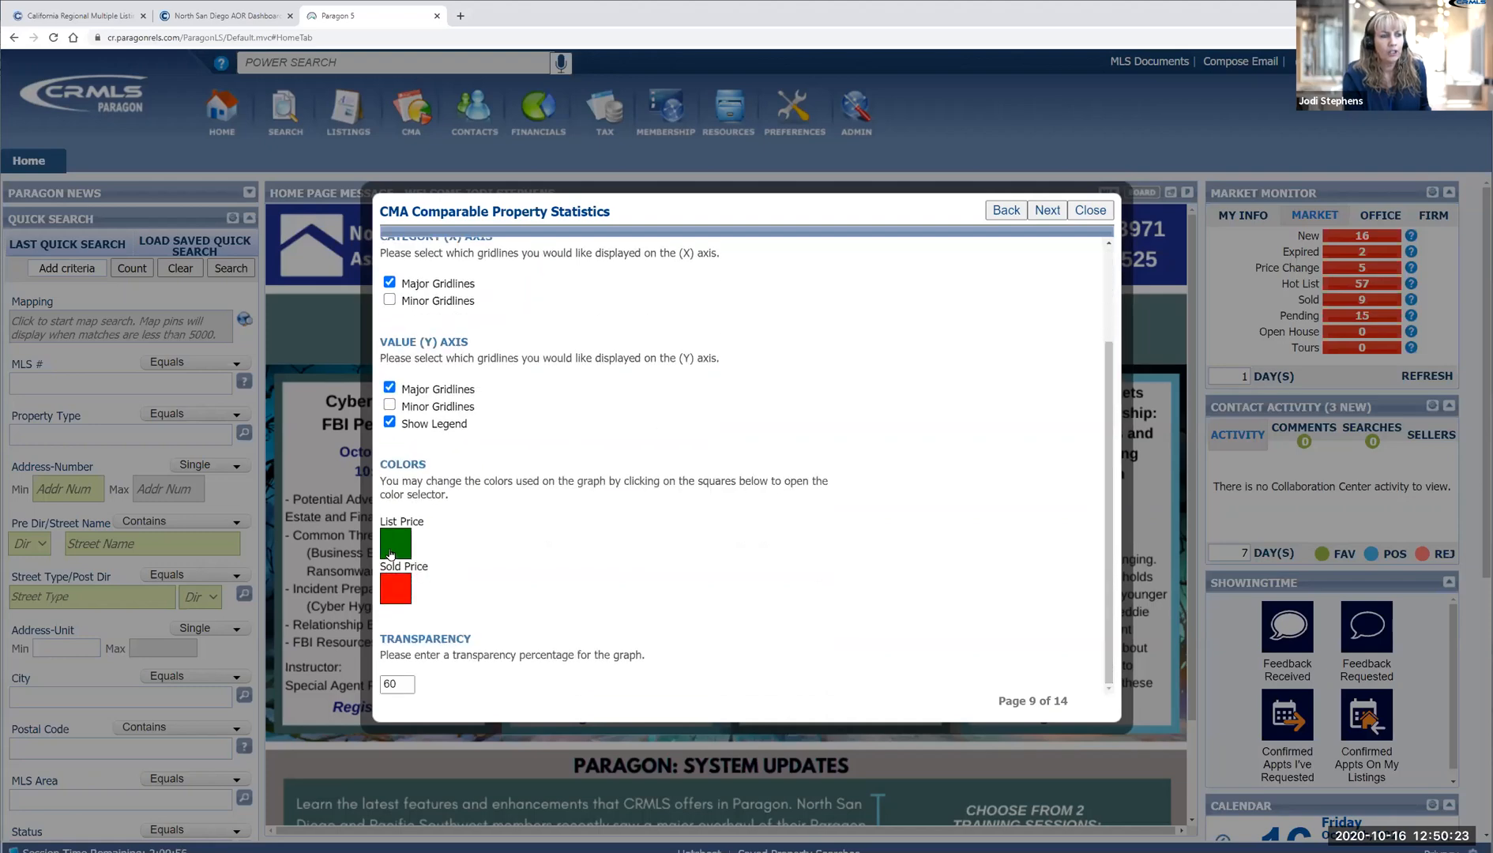
{"action": "left_click", "coordinate": [397, 547]}
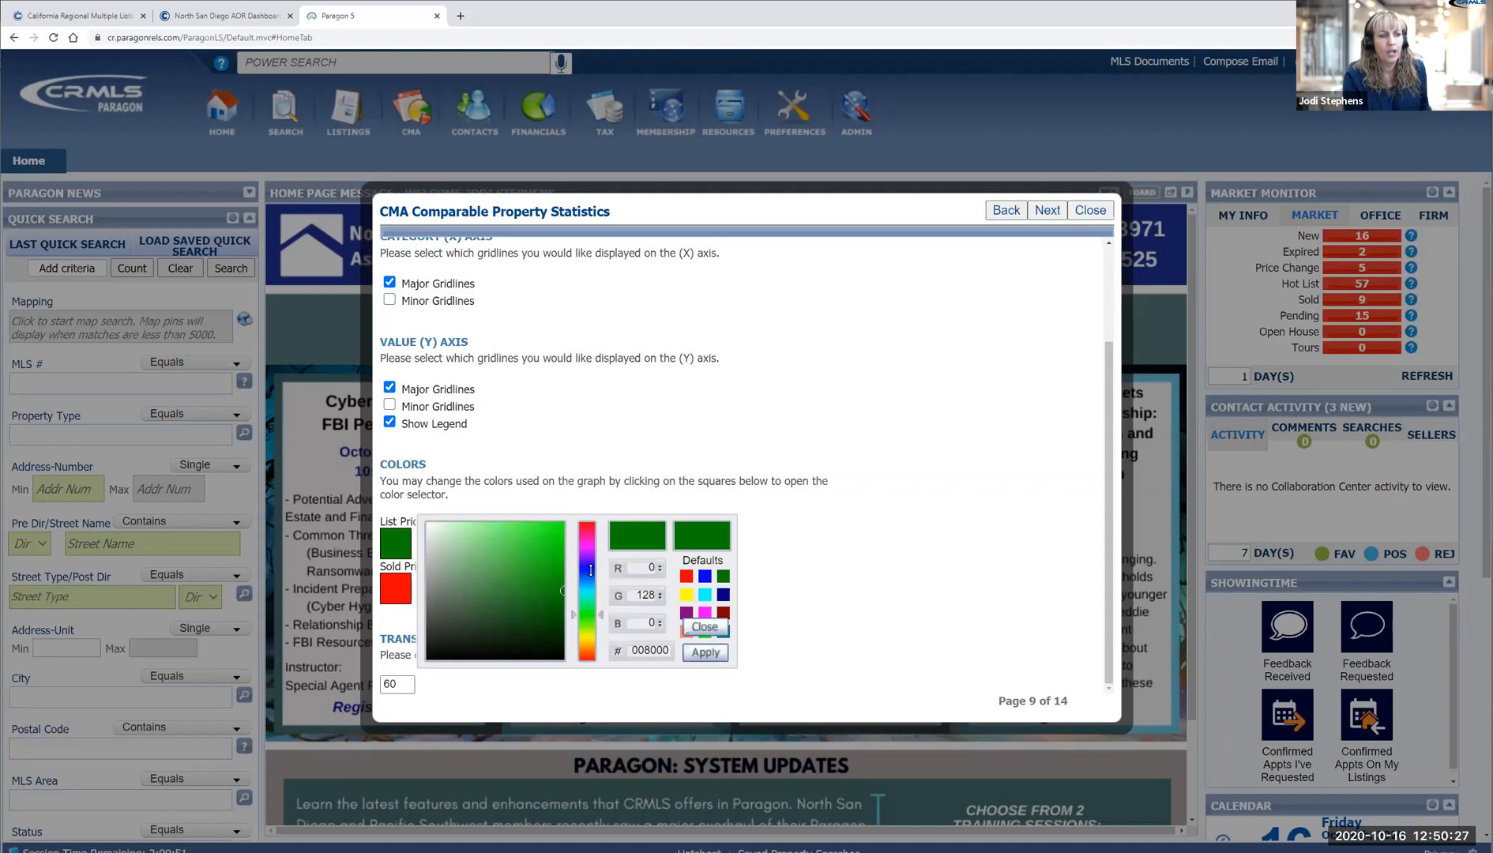
{"action": "left_click_drag", "start_coordinate": [592, 617], "coordinate": [585, 566]}
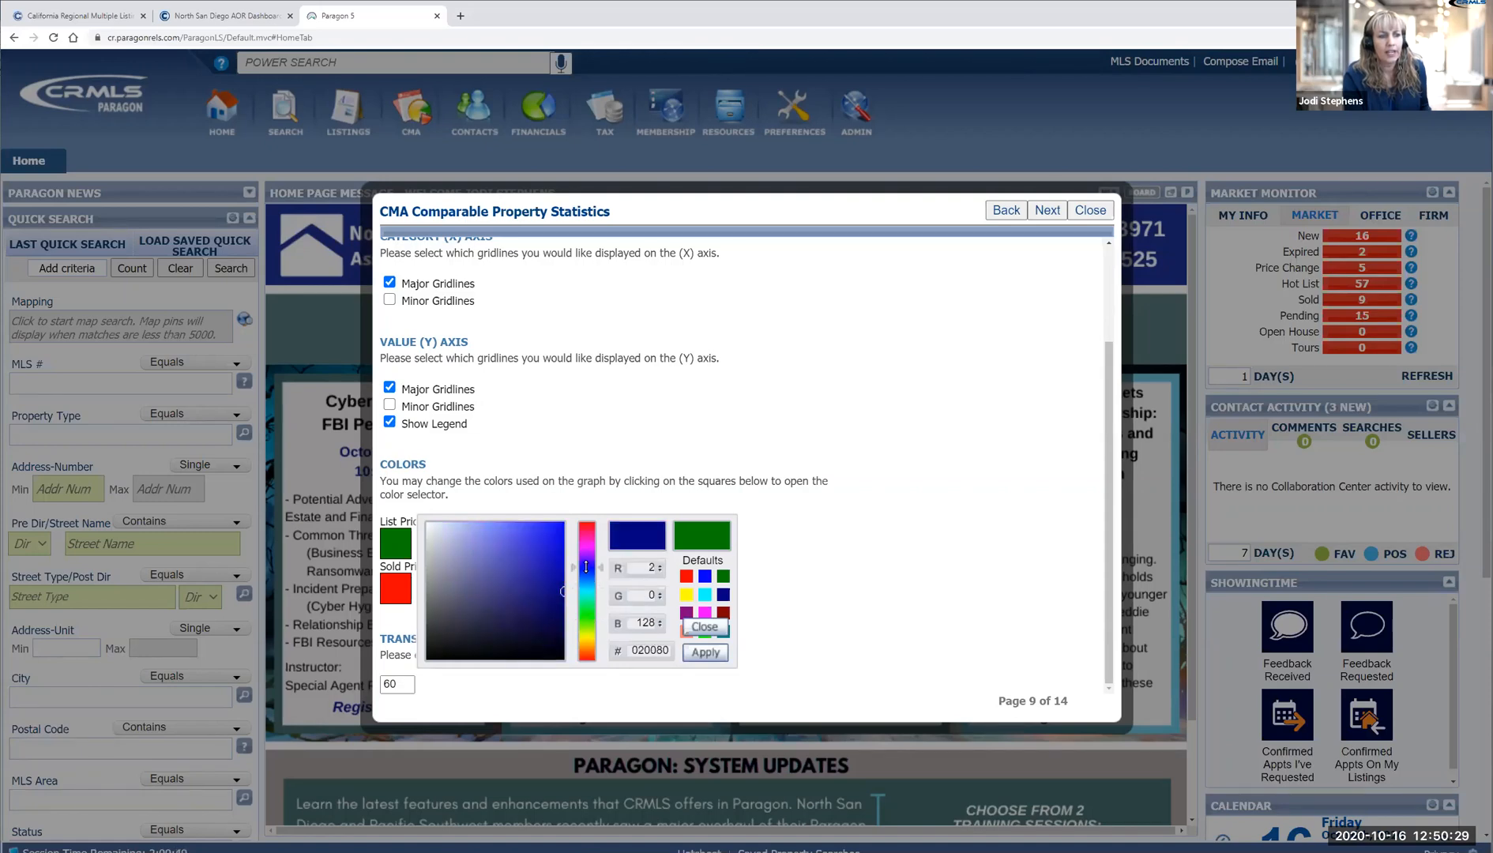
{"action": "left_click", "coordinate": [705, 652]}
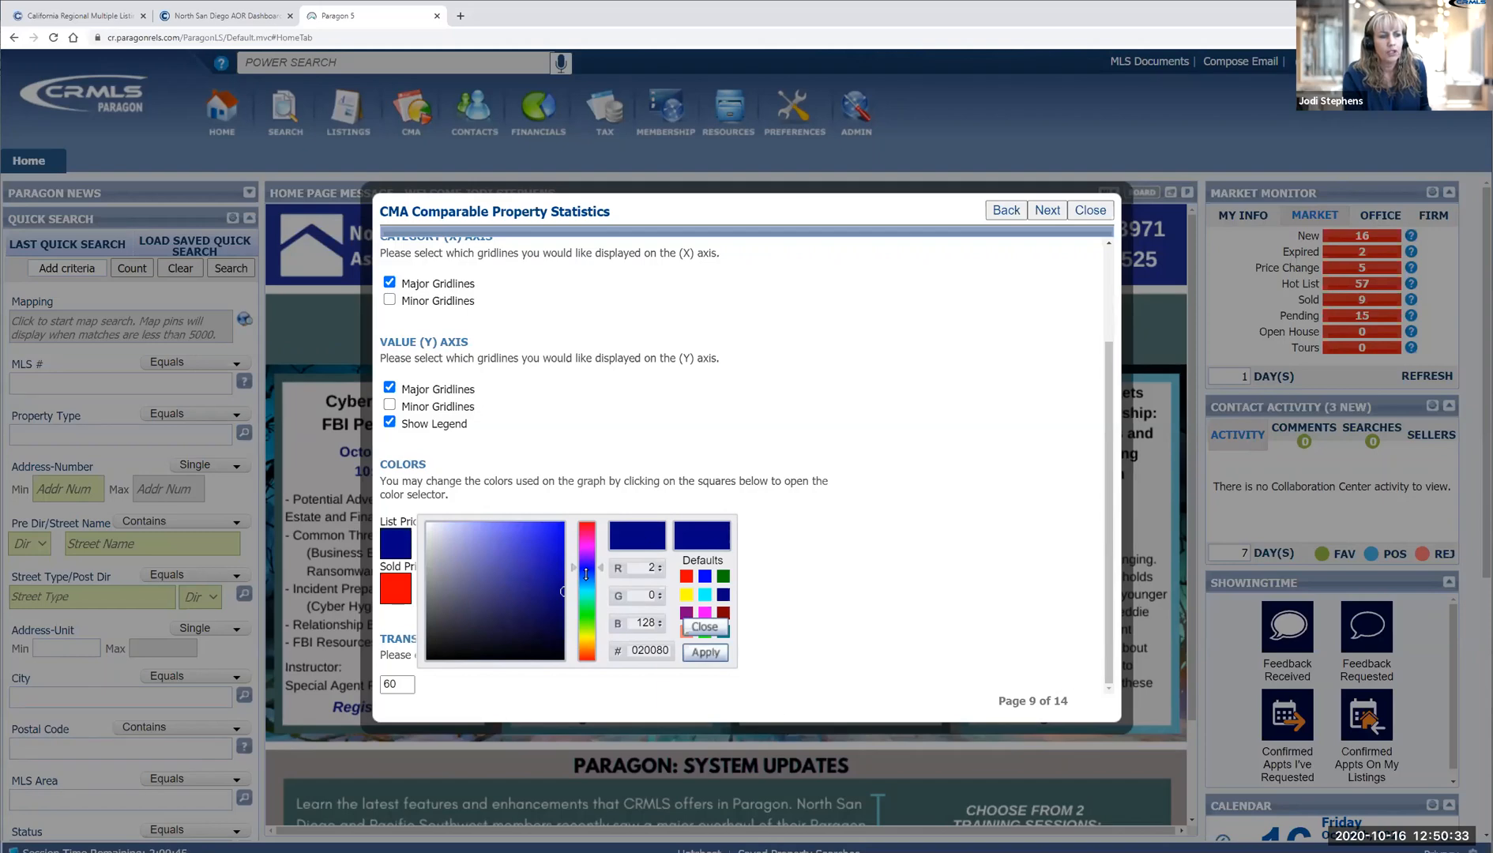
- Set the List Price graph color to green 1c8000, apply it and close the color selector
{"action": "left_click_drag", "start_coordinate": [586, 569], "coordinate": [590, 620]}
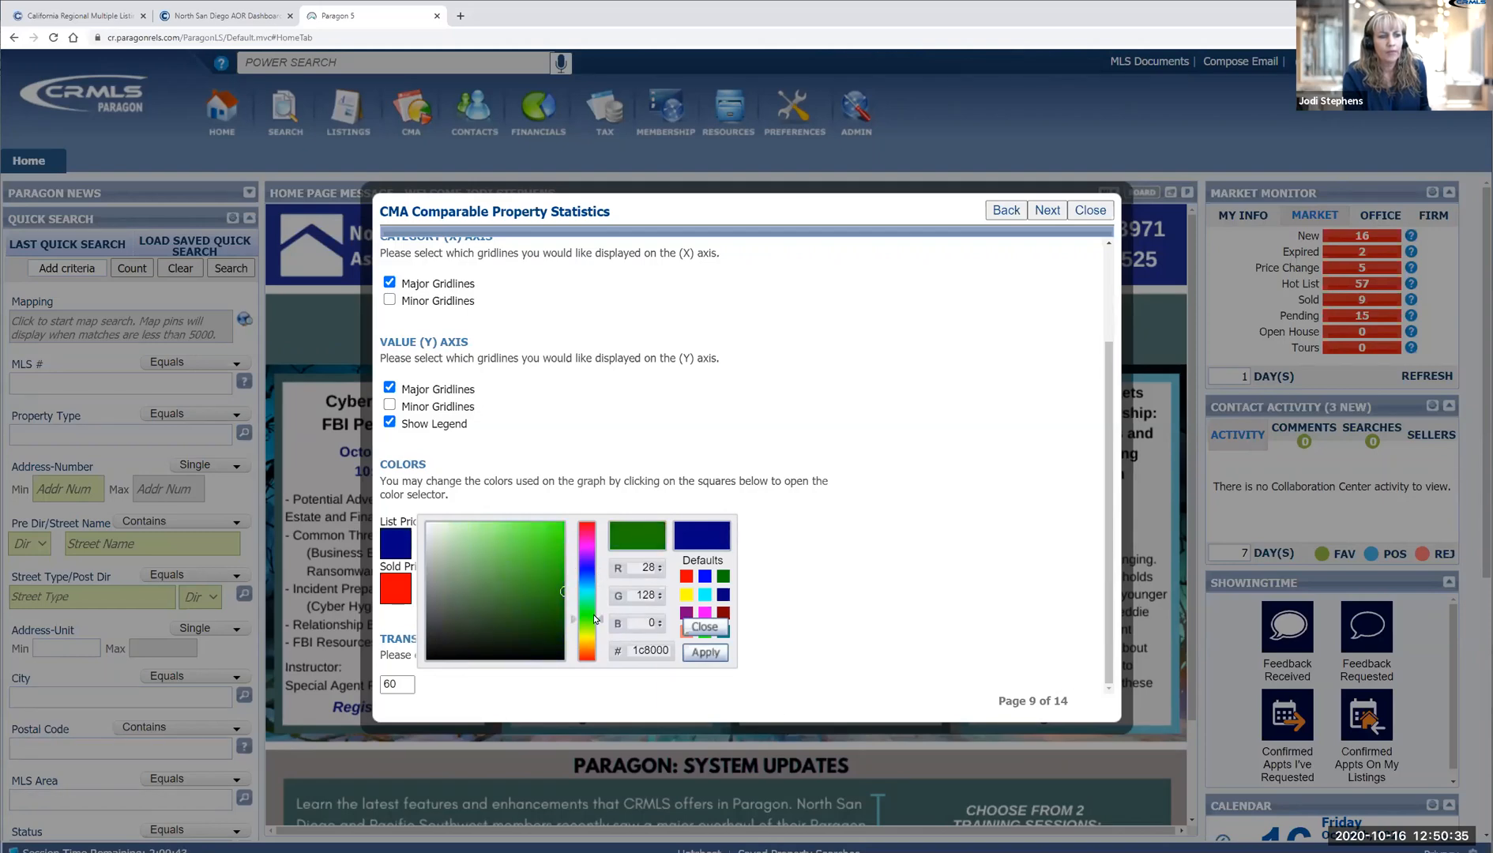
{"action": "left_click", "coordinate": [705, 652]}
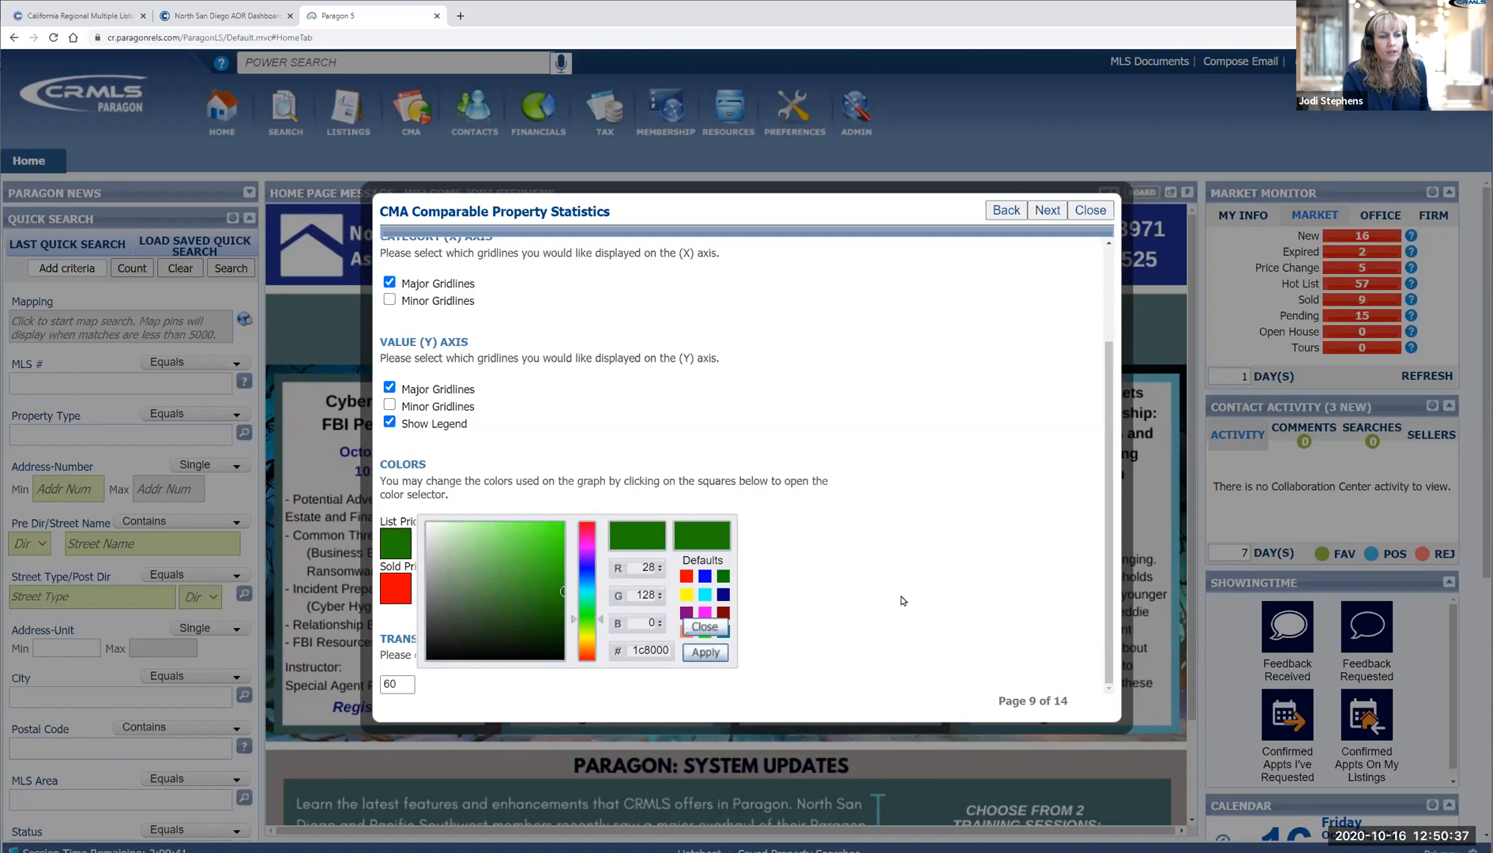
{"action": "left_click", "coordinate": [706, 630]}
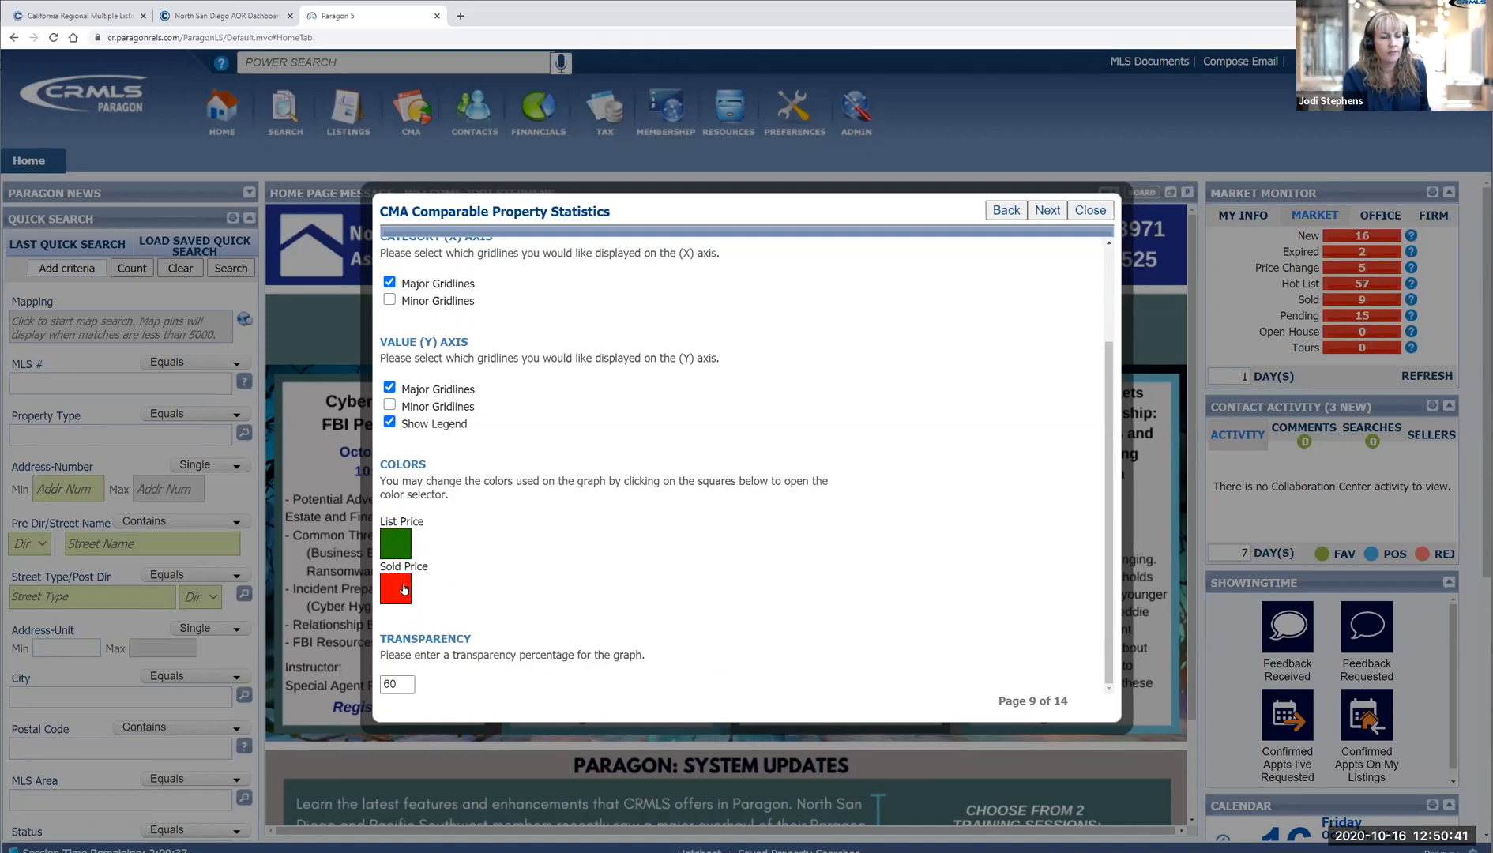
- Continue to the CMA Sellers Net Sheet page and review its encumbrance and estimated closing cost fields
{"action": "left_click", "coordinate": [1047, 211]}
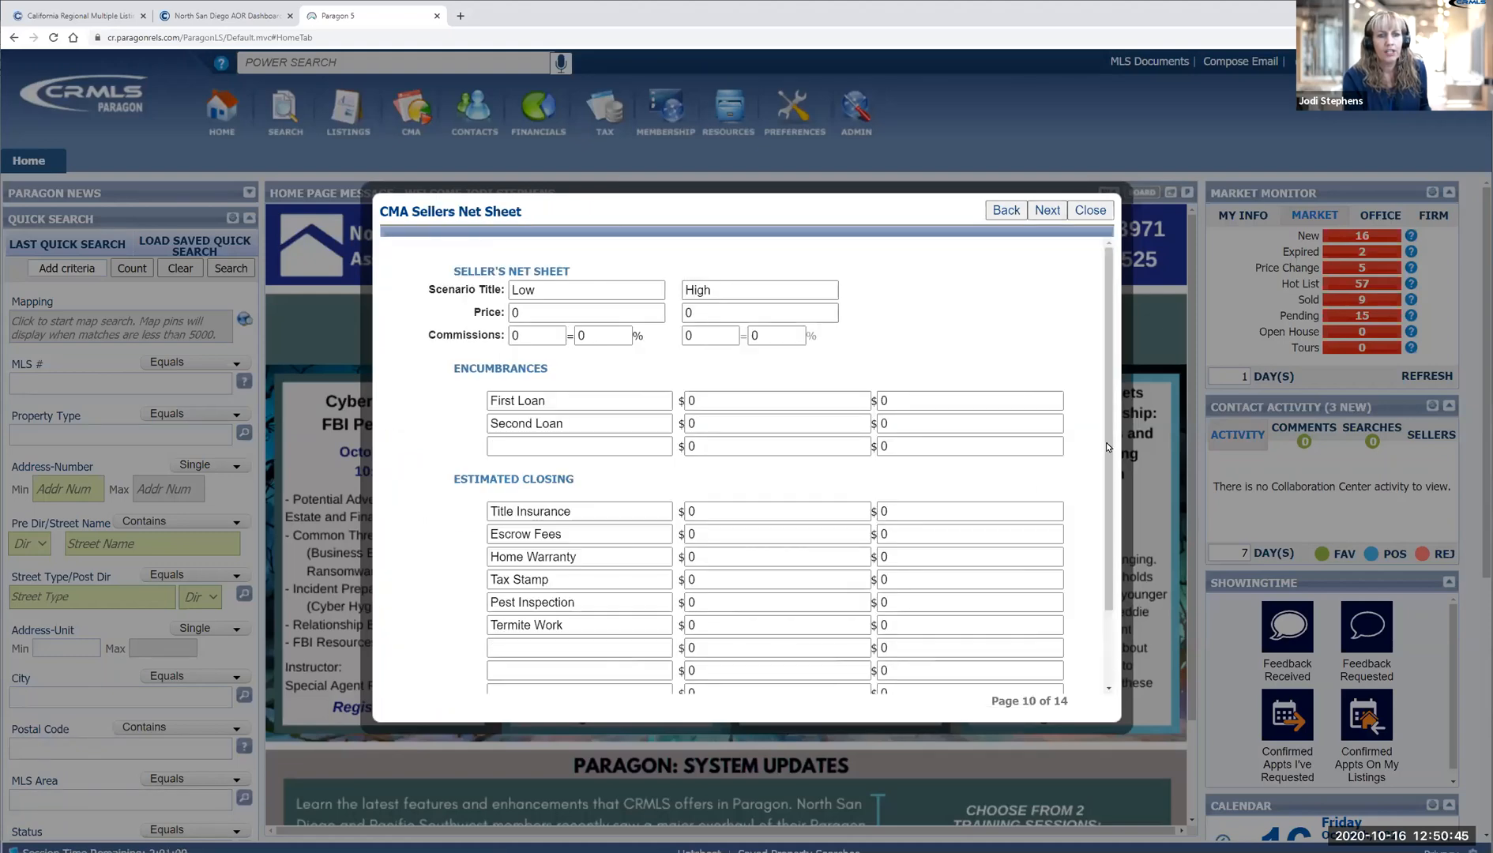
{"action": "left_click_drag", "start_coordinate": [1098, 487], "coordinate": [1094, 562]}
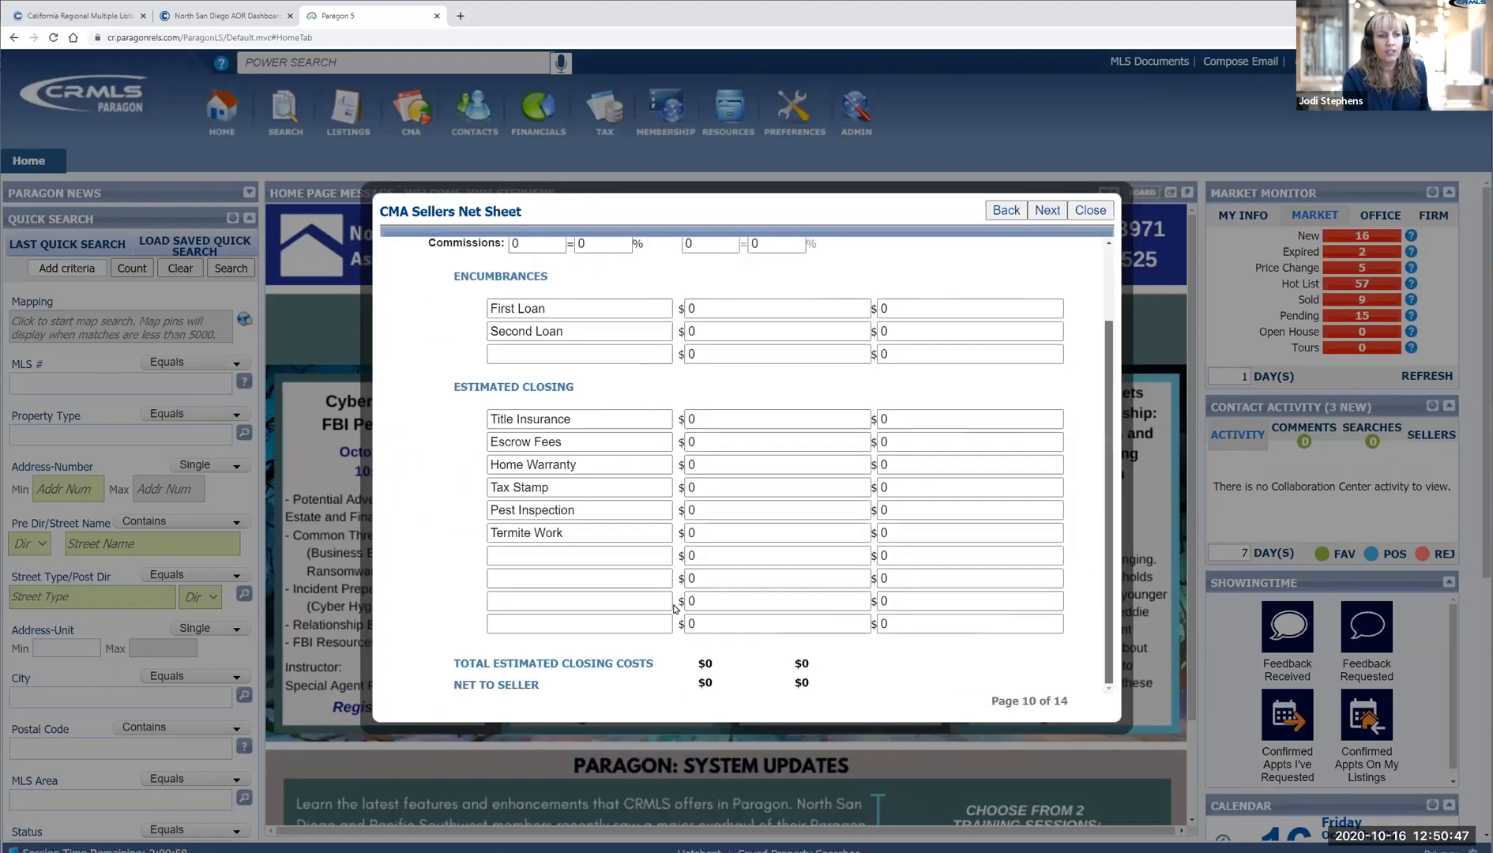
{"action": "left_click", "coordinate": [518, 557]}
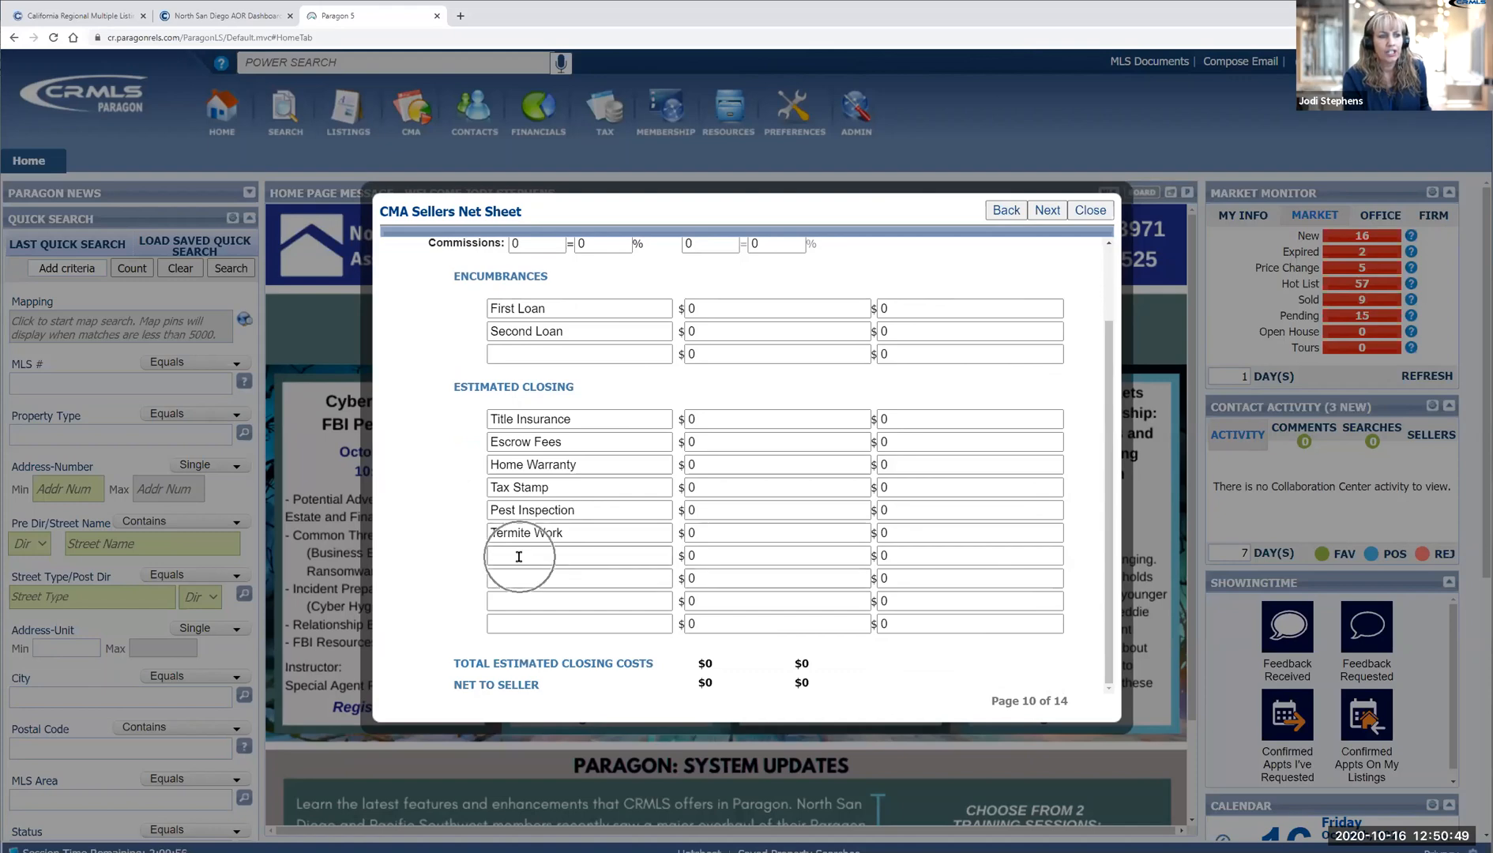
{"action": "left_click", "coordinate": [523, 580]}
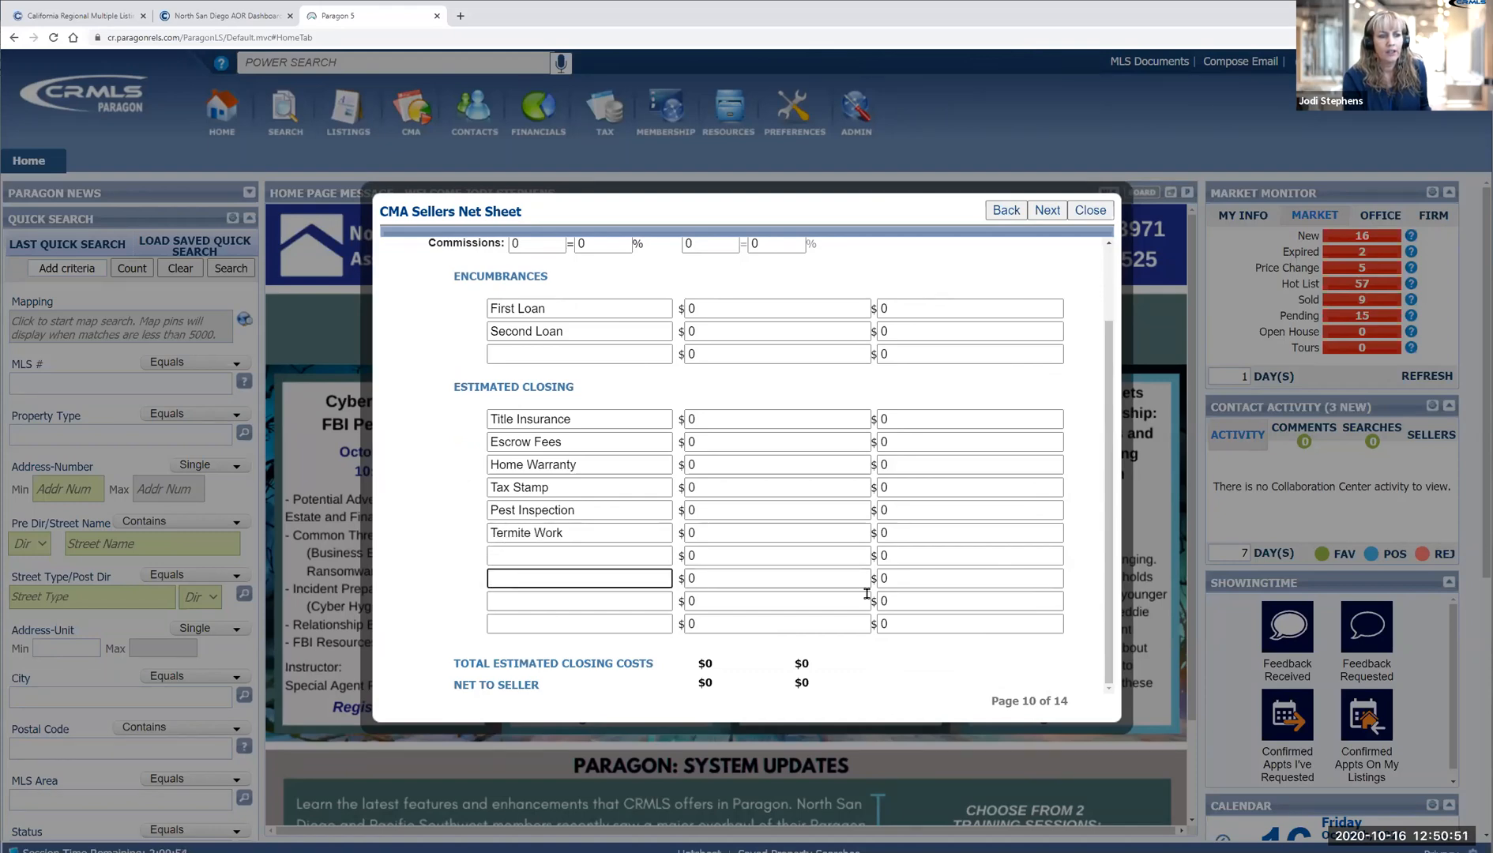
{"action": "left_click_drag", "start_coordinate": [1108, 614], "coordinate": [1060, 253]}
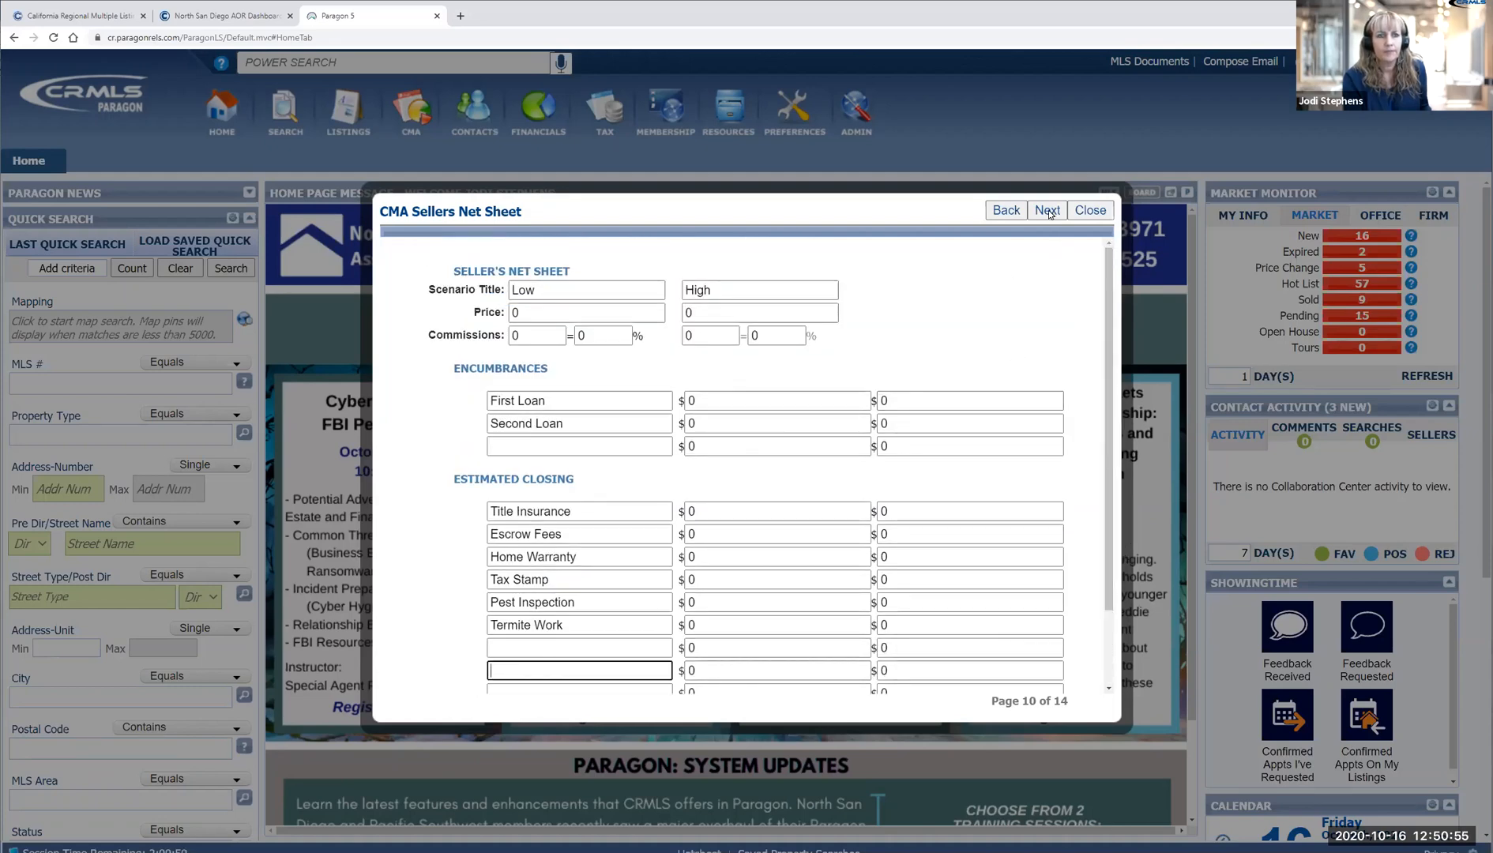
- Continue to the Final Comments page and read through the default comments text
{"action": "left_click", "coordinate": [1047, 211]}
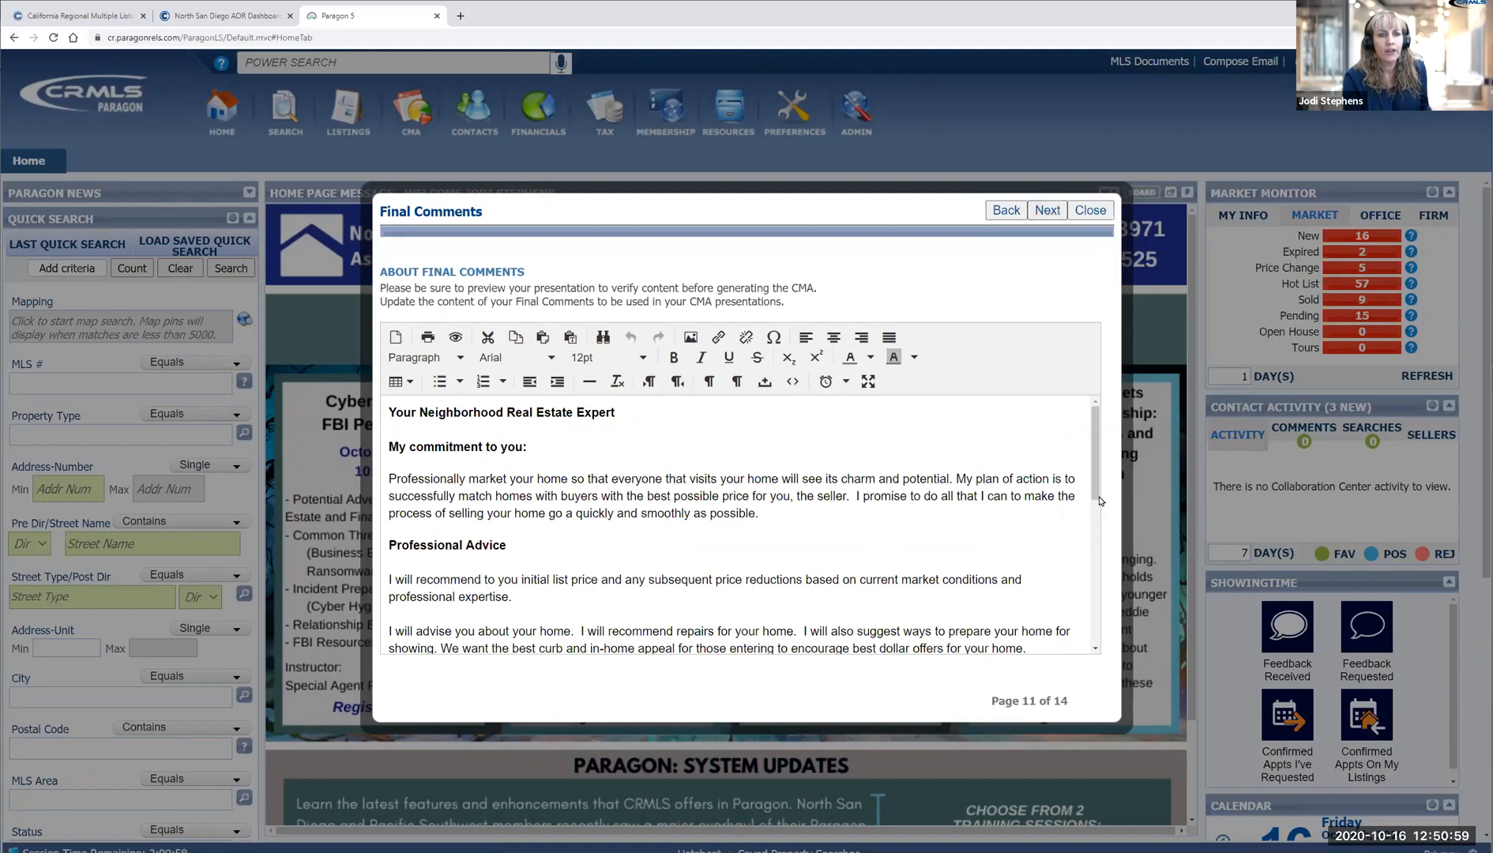
{"action": "scroll", "coordinate": [1093, 474], "scroll_direction": "down", "scroll_amount": 7}
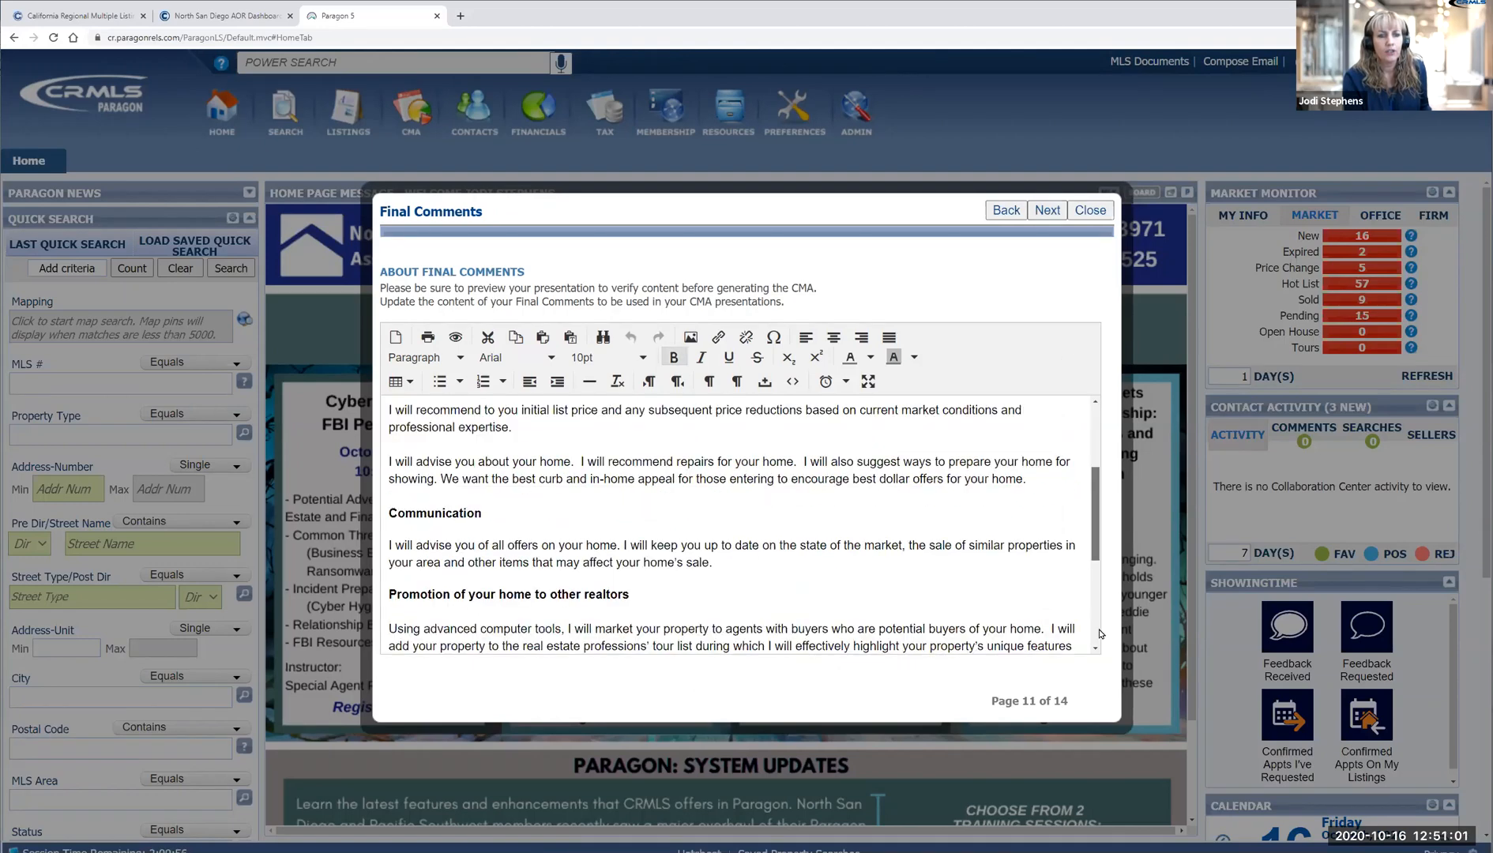
{"action": "scroll", "coordinate": [1097, 481], "scroll_direction": "up", "scroll_amount": 10}
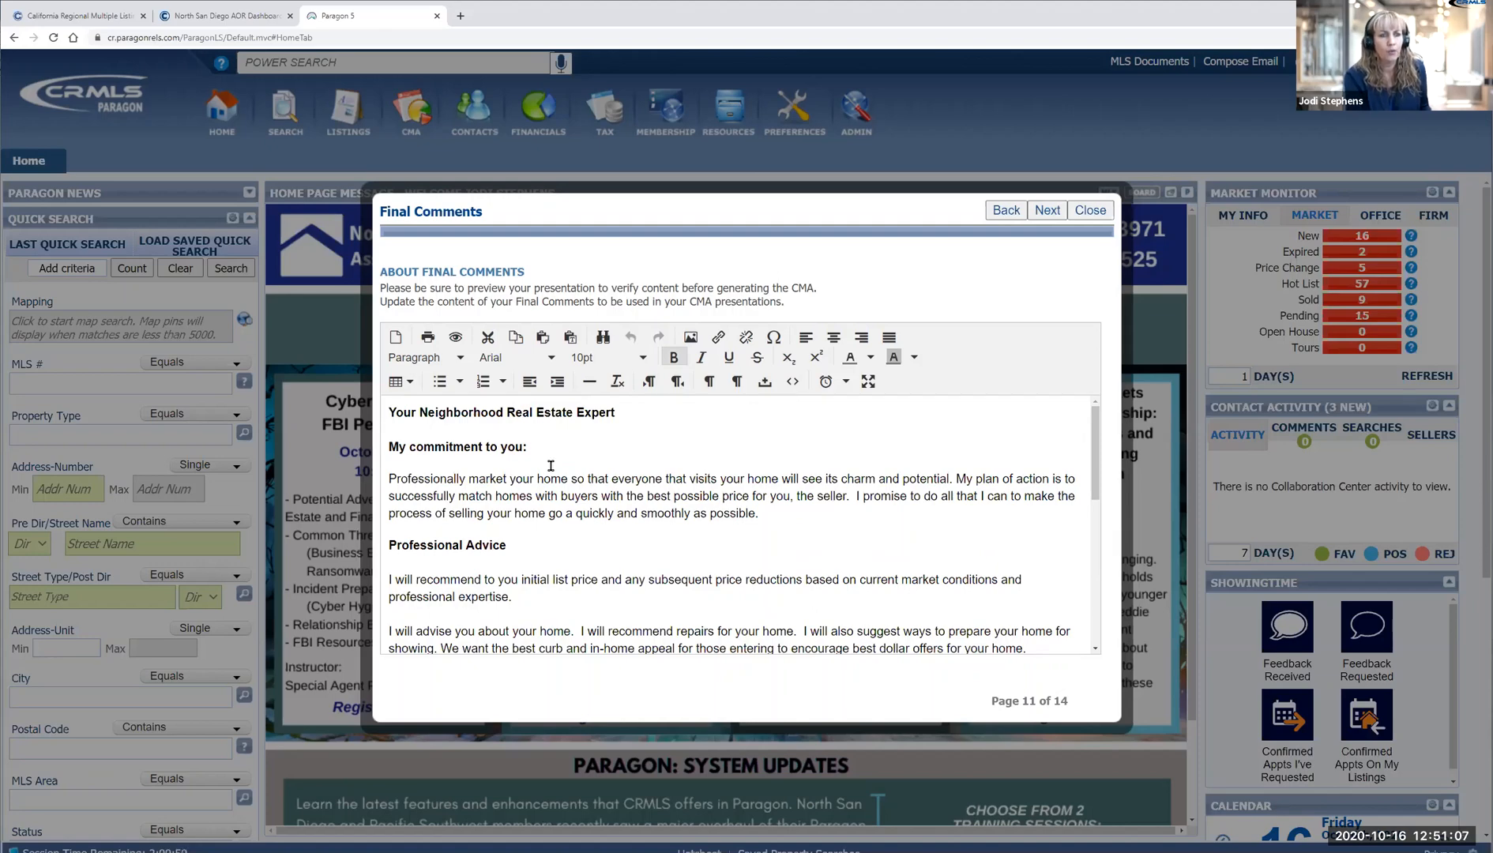
- Continue to the Choose Theme page, preview the Modern presentation theme and reselect the Basic theme
{"action": "left_click", "coordinate": [1047, 212]}
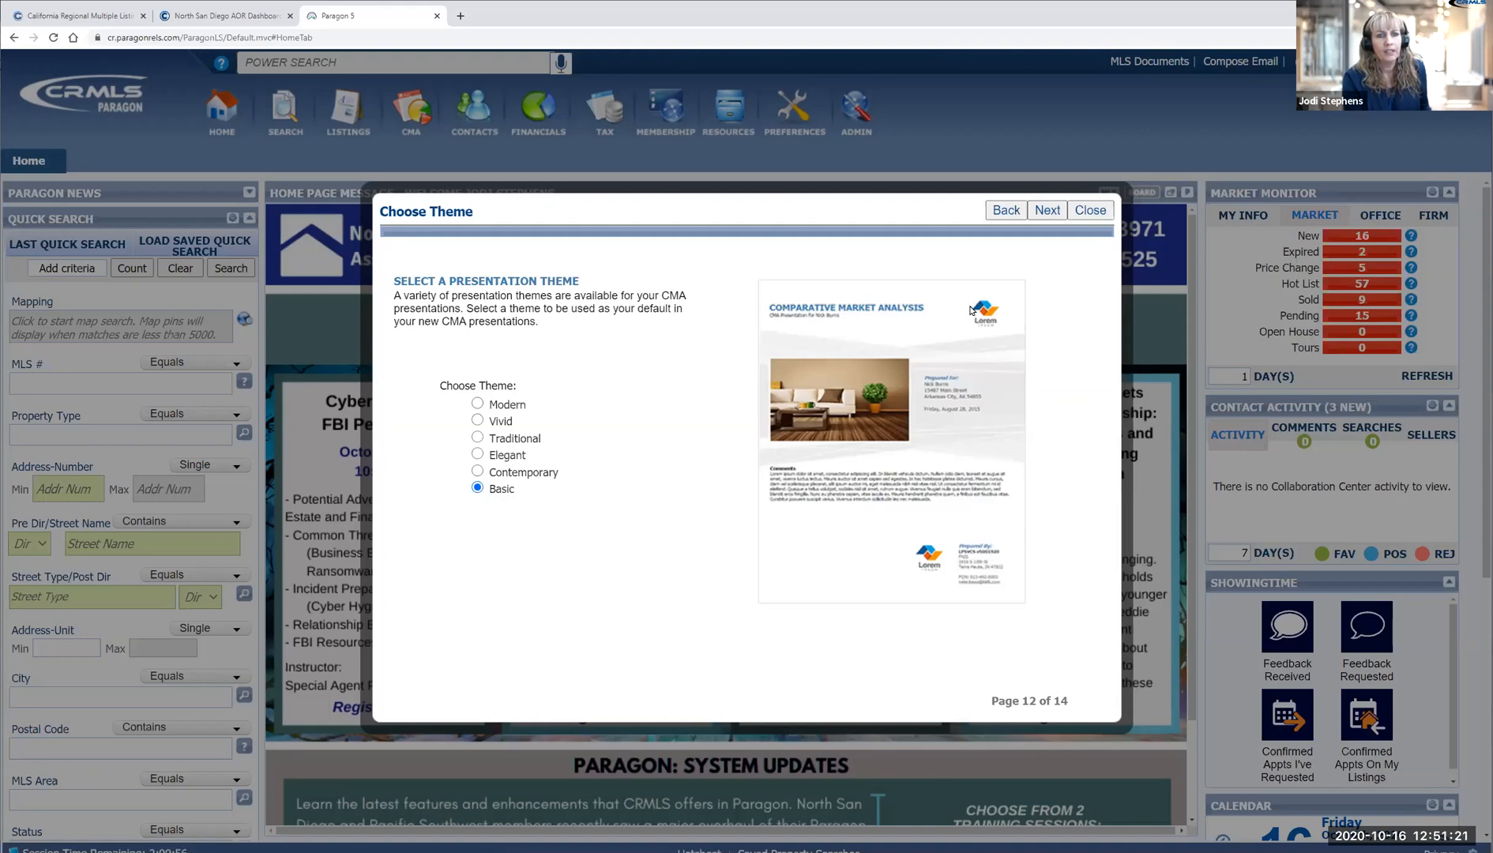
{"action": "key", "text": "ctrl"}
{"action": "key", "text": "ctrl"}
{"action": "key", "text": "ctrl"}
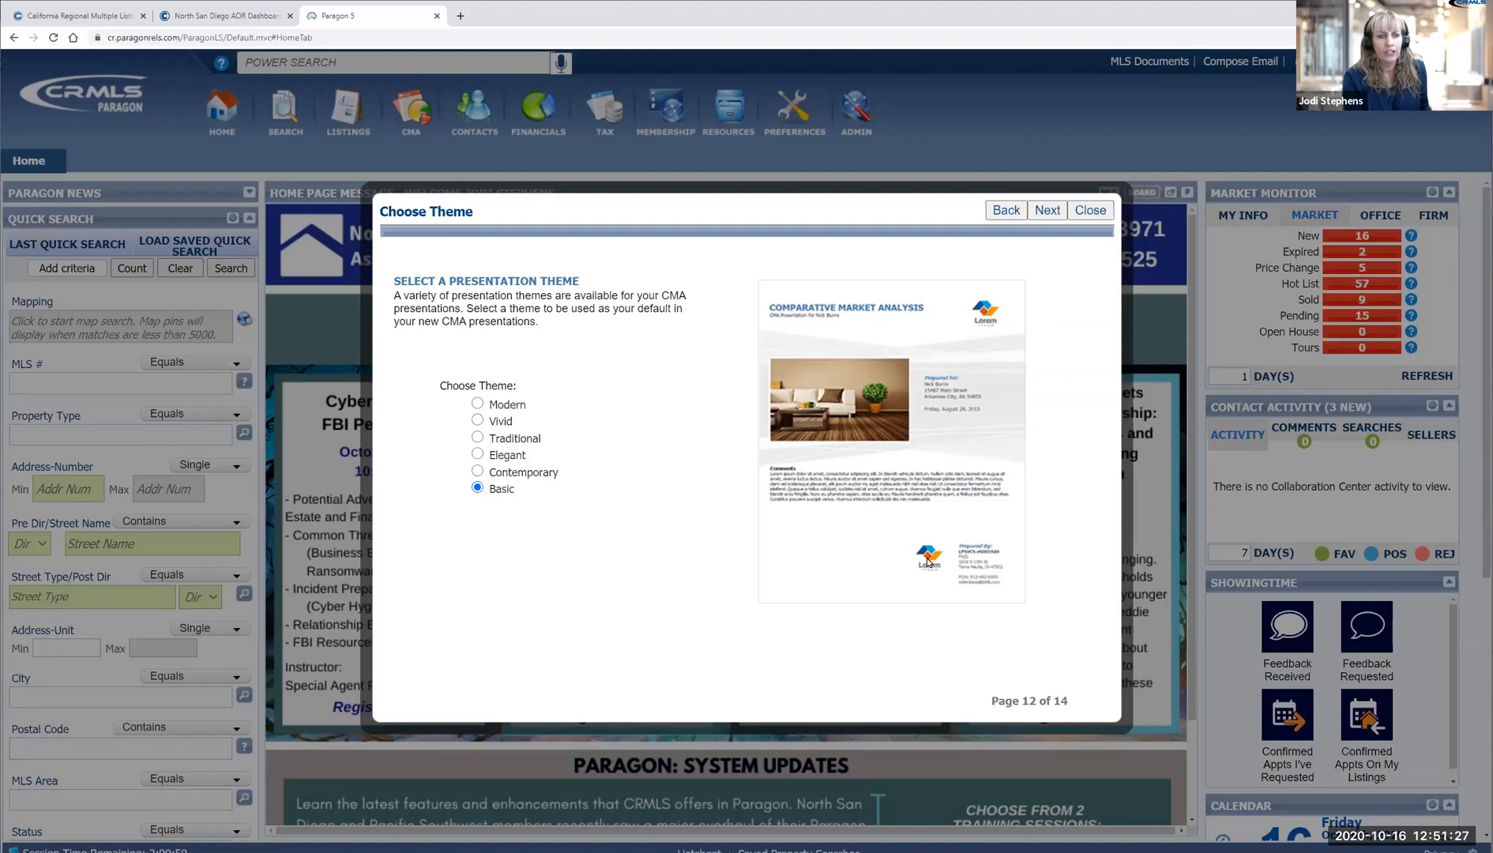
{"action": "key", "text": "ctrl"}
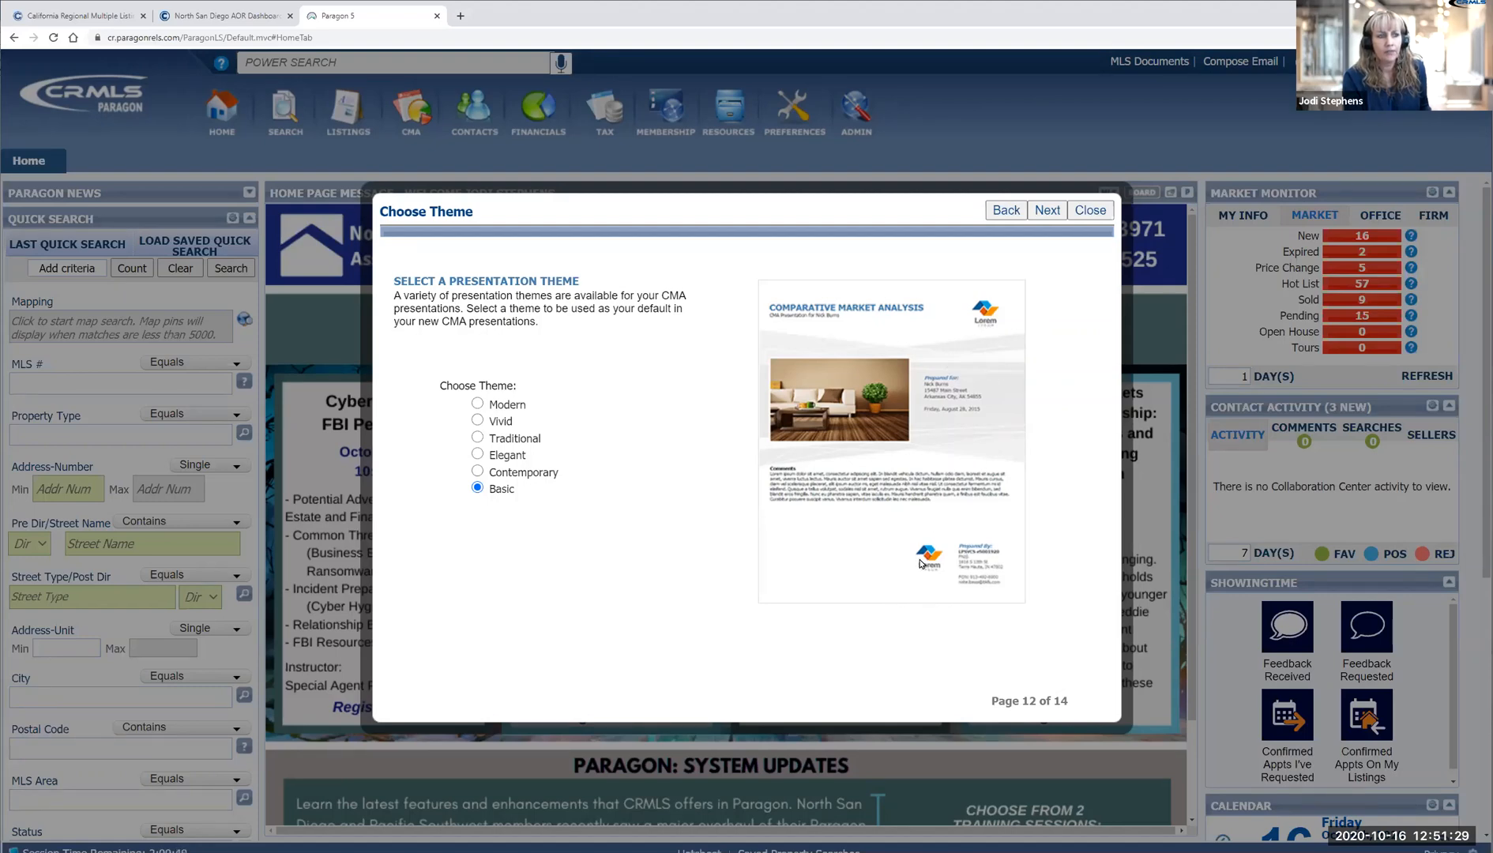
{"action": "key", "text": "ctrl"}
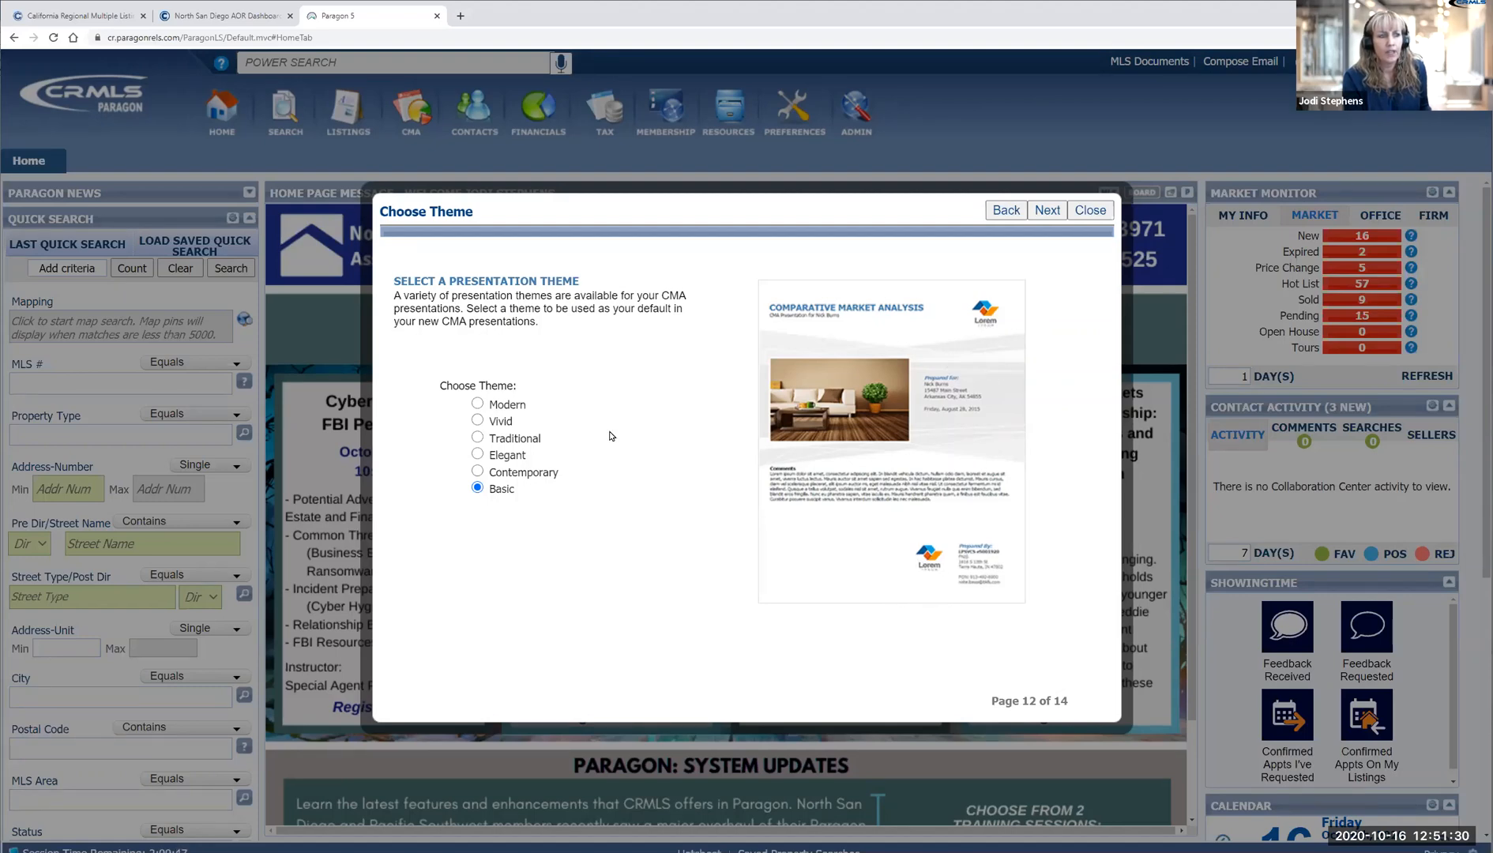
{"action": "left_click", "coordinate": [477, 405]}
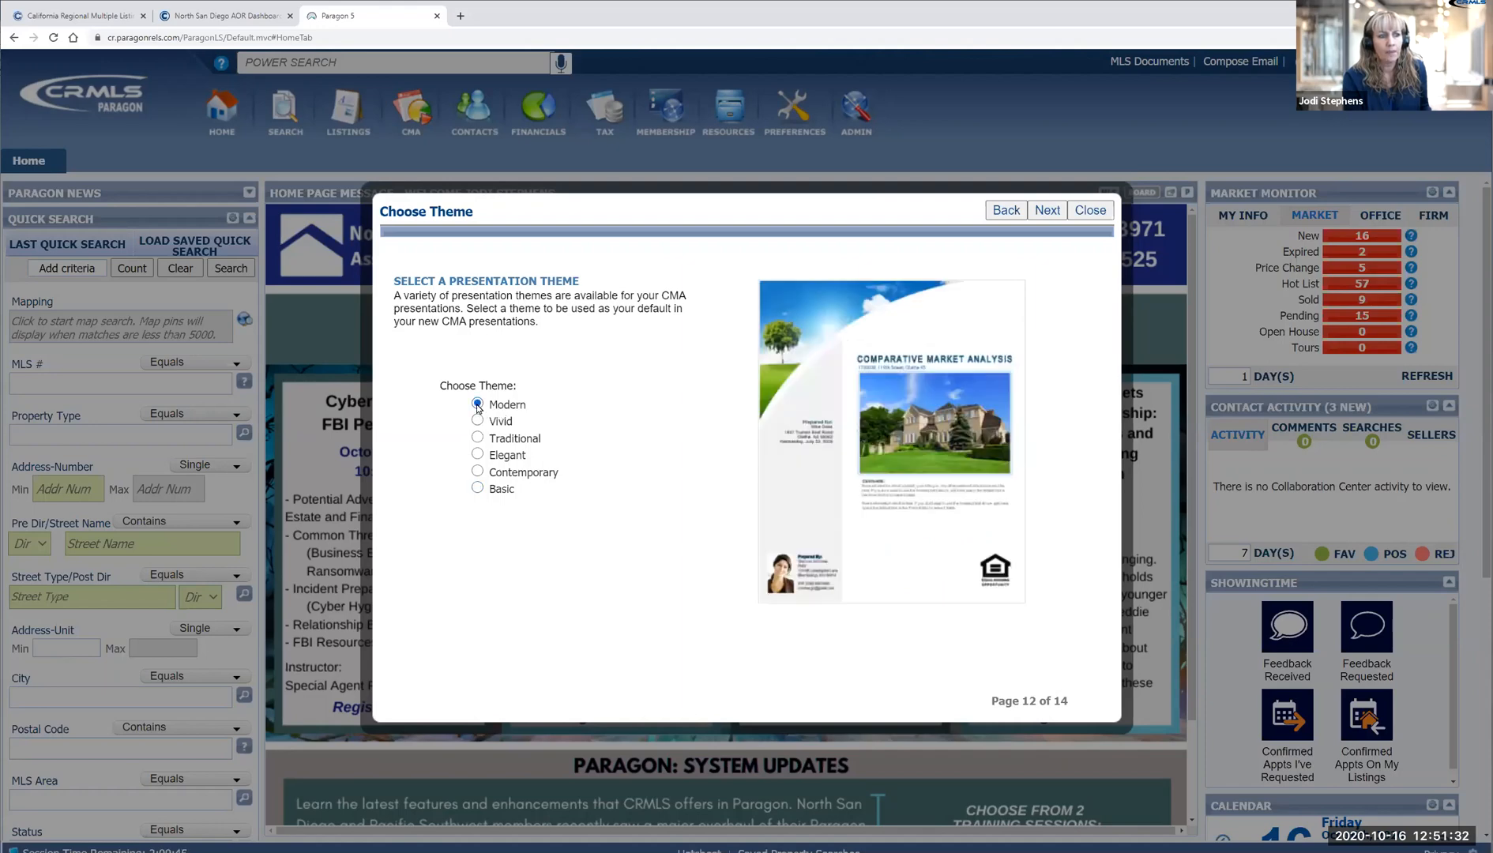
{"action": "left_click", "coordinate": [477, 489]}
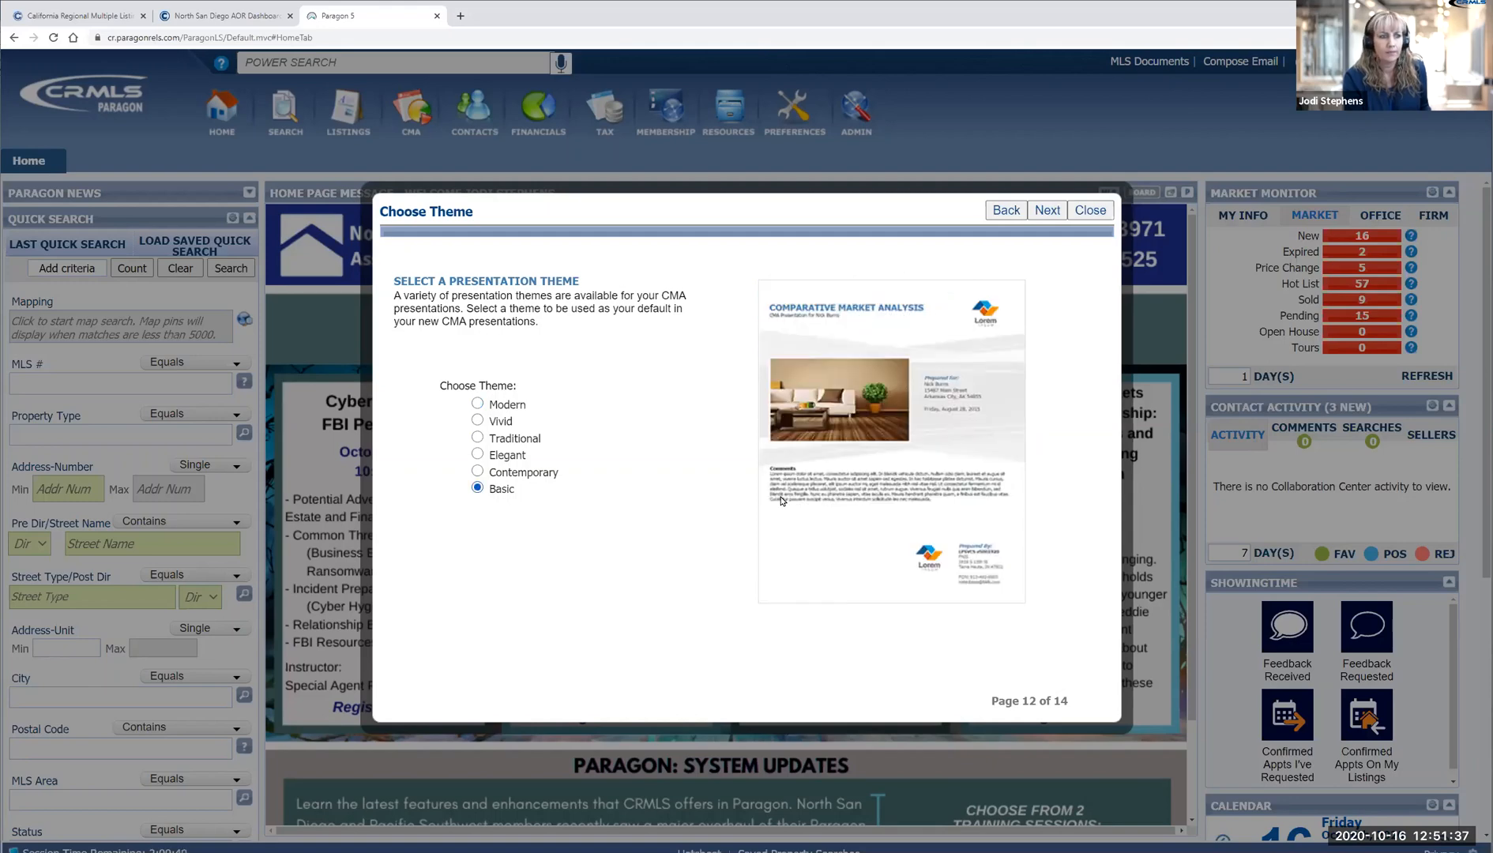
- Continue to the Footer page and turn off the default footer for CMA presentations
{"action": "left_click", "coordinate": [1047, 210]}
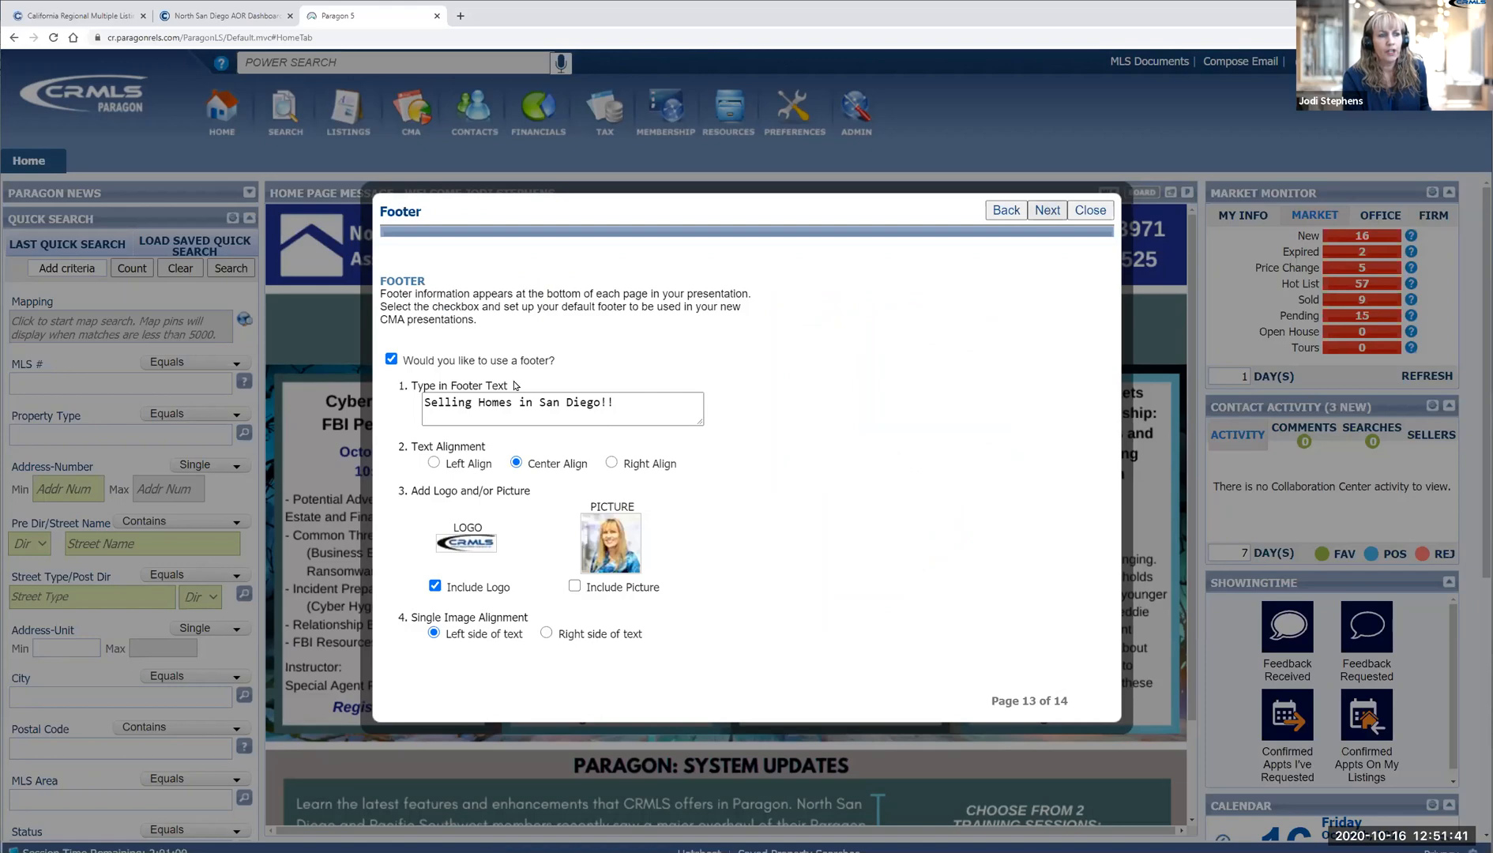
{"action": "left_click_drag", "start_coordinate": [661, 415], "coordinate": [391, 406]}
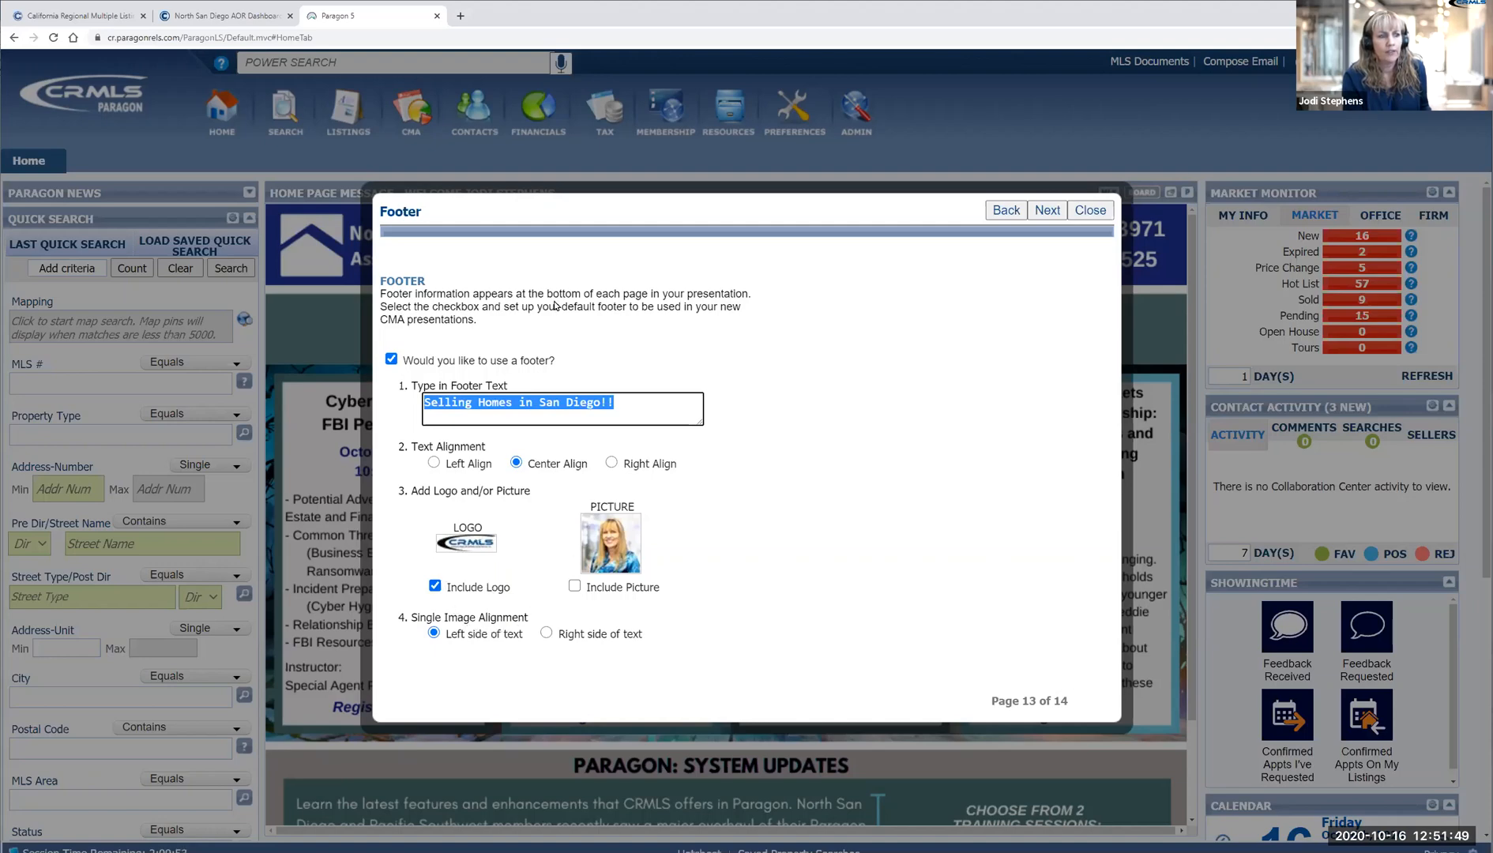
{"action": "left_click", "coordinate": [394, 359]}
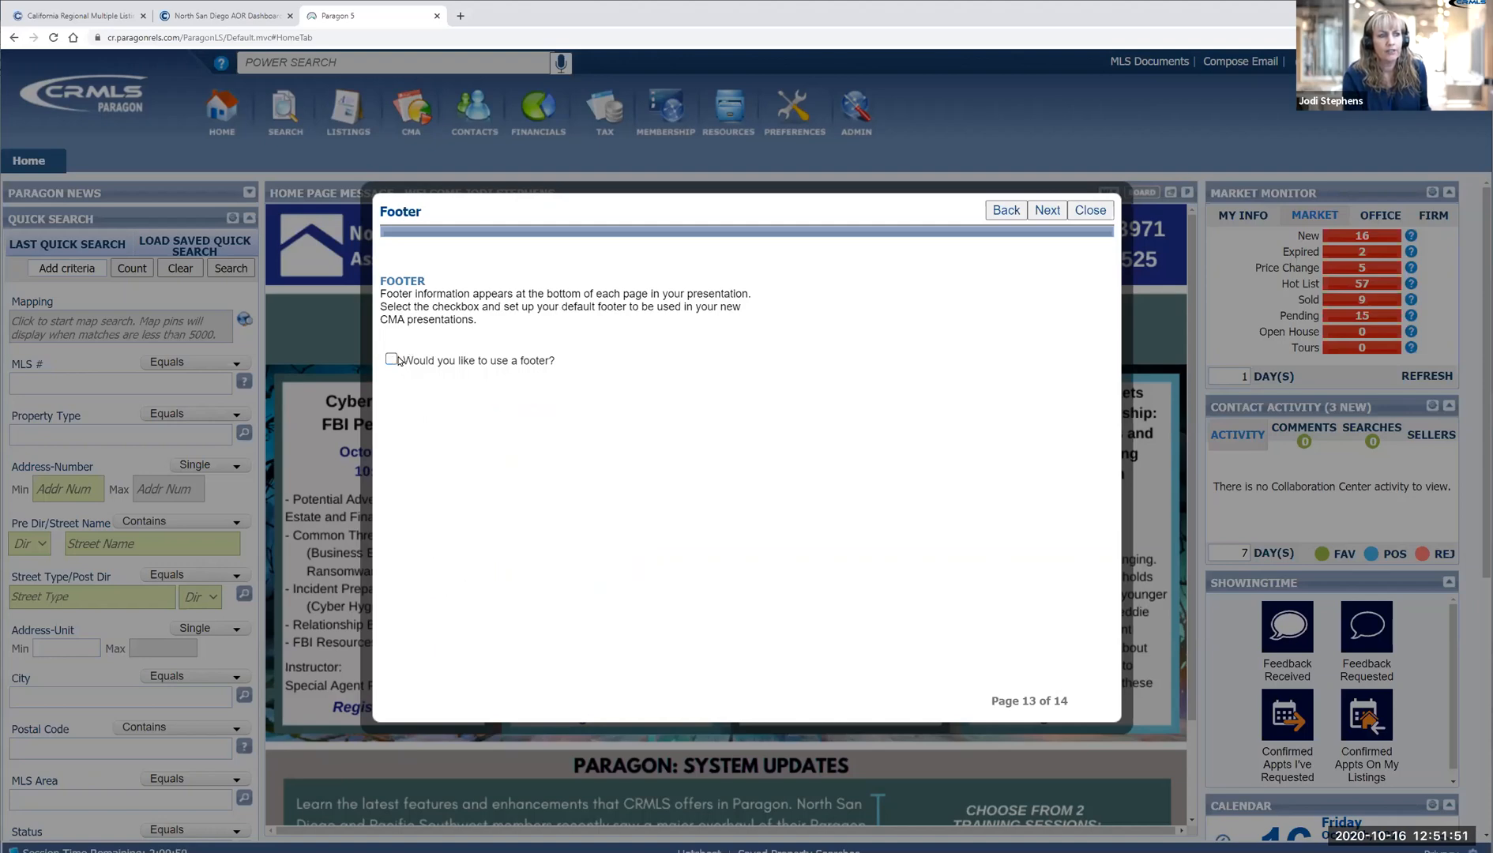
- Continue past the Disclaimer page with the selected CRMLS disclaimer, complete the CMA preferences setup and close the wizard
{"action": "left_click", "coordinate": [1047, 211]}
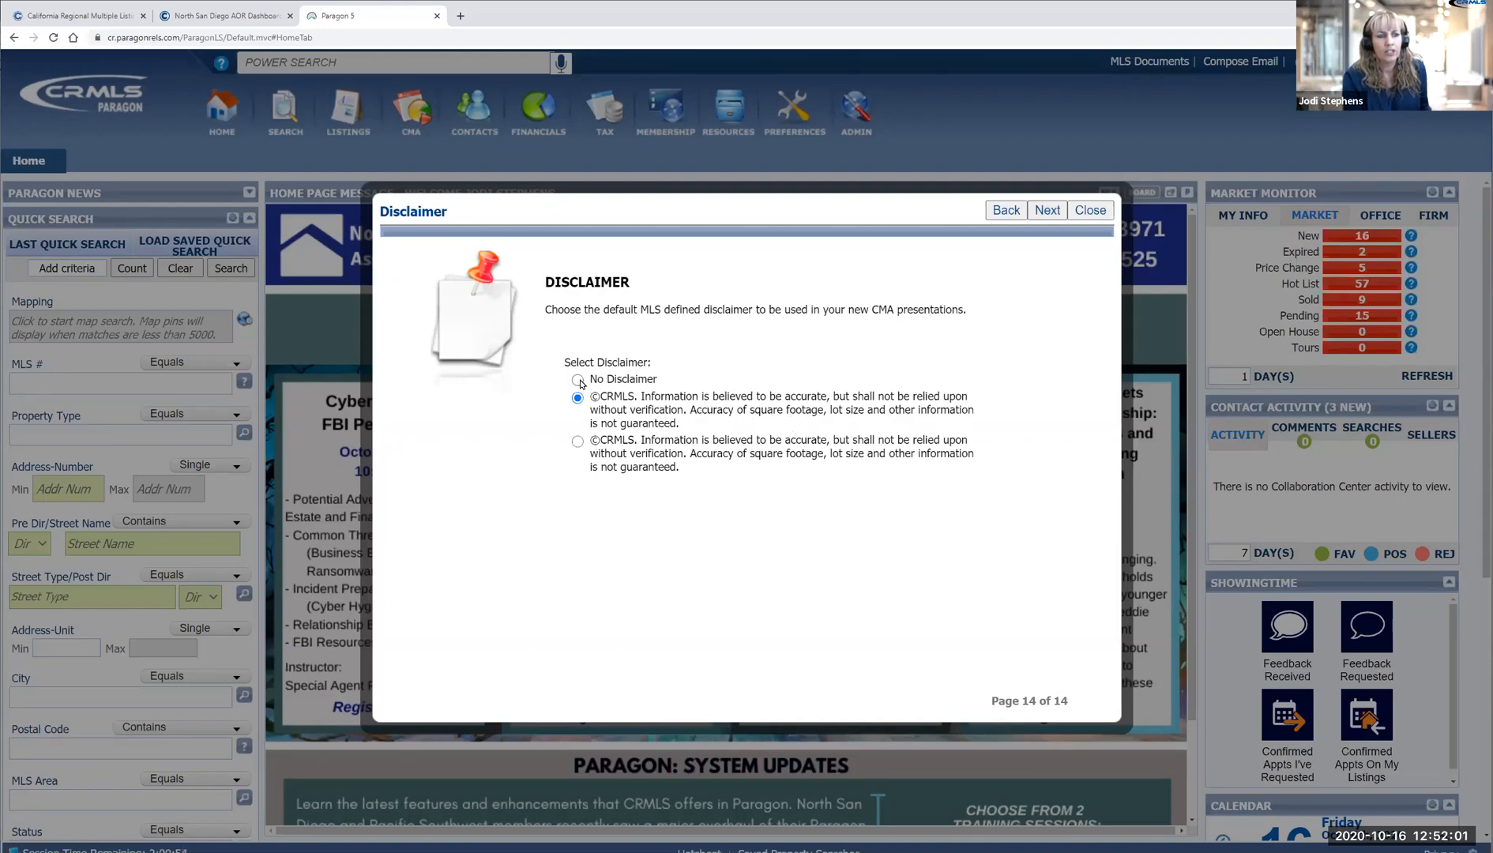
{"action": "left_click", "coordinate": [1054, 211]}
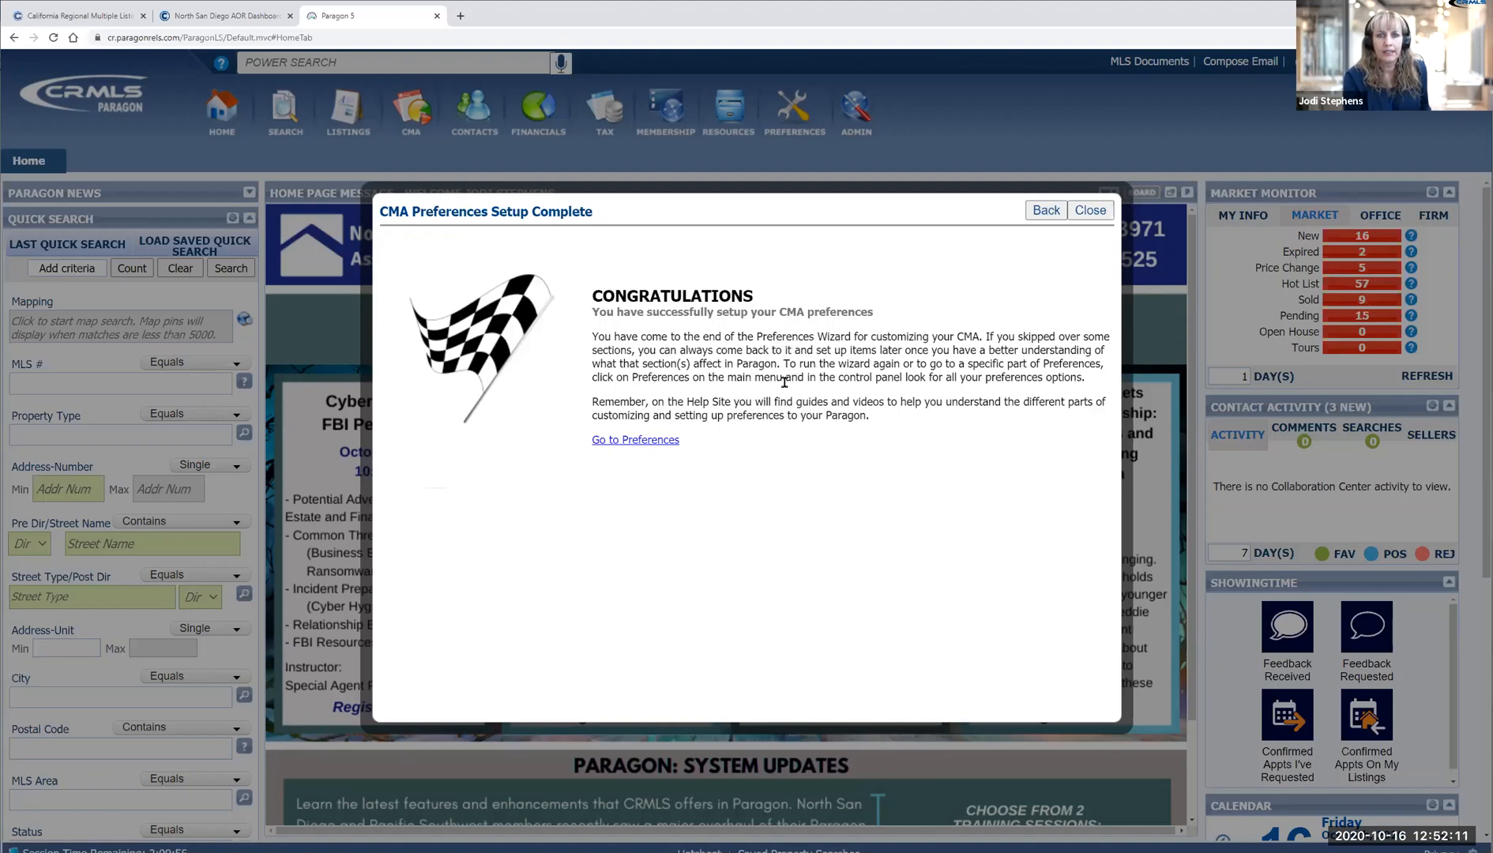
{"action": "left_click", "coordinate": [1088, 211]}
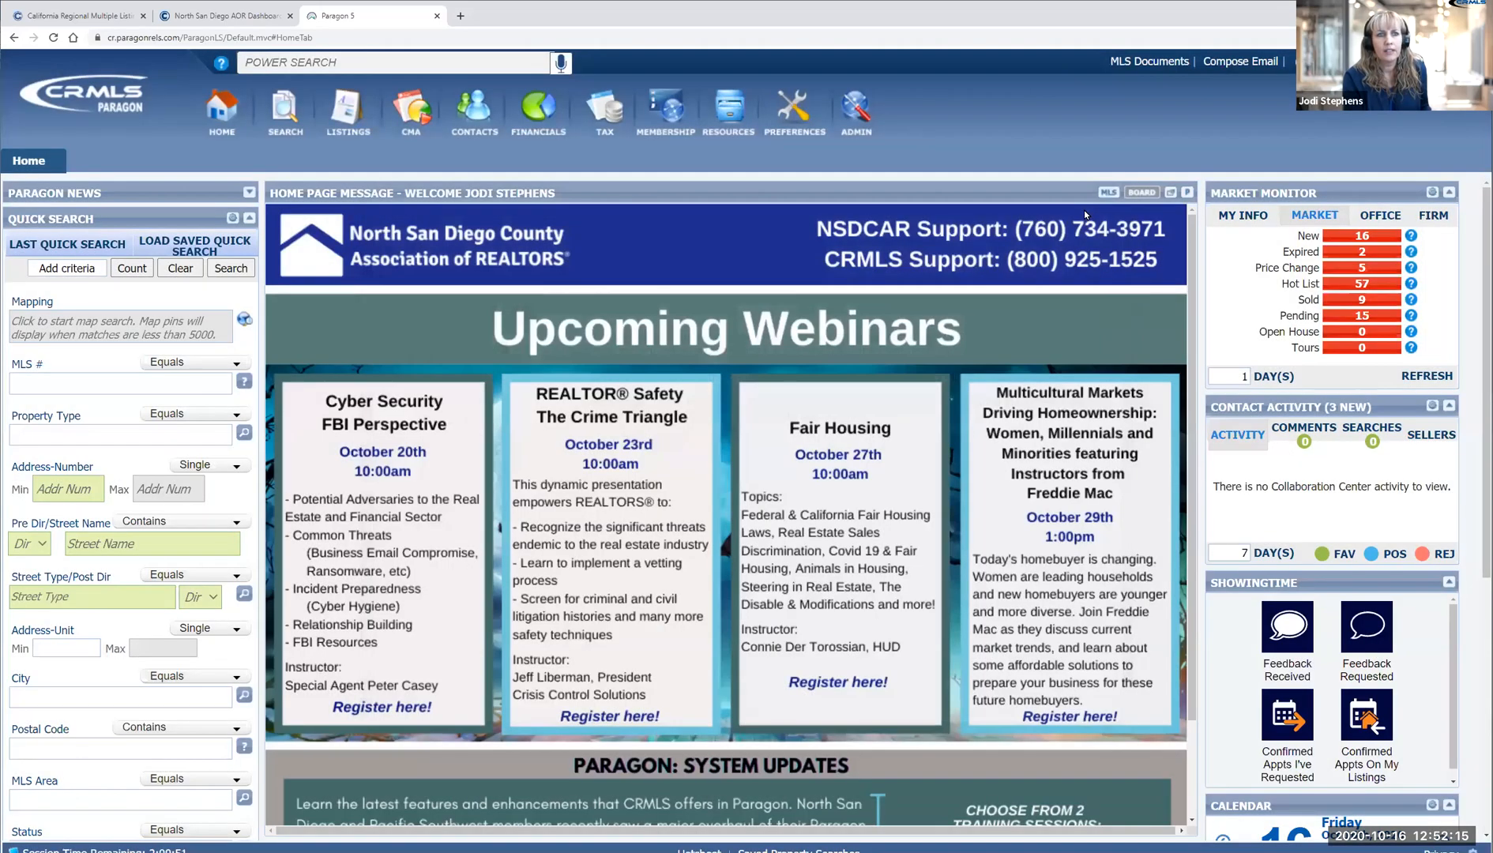
- Open the Training Documents folder in the MLS Documents
{"action": "left_click", "coordinate": [1150, 63]}
{"action": "left_click", "coordinate": [1150, 63]}
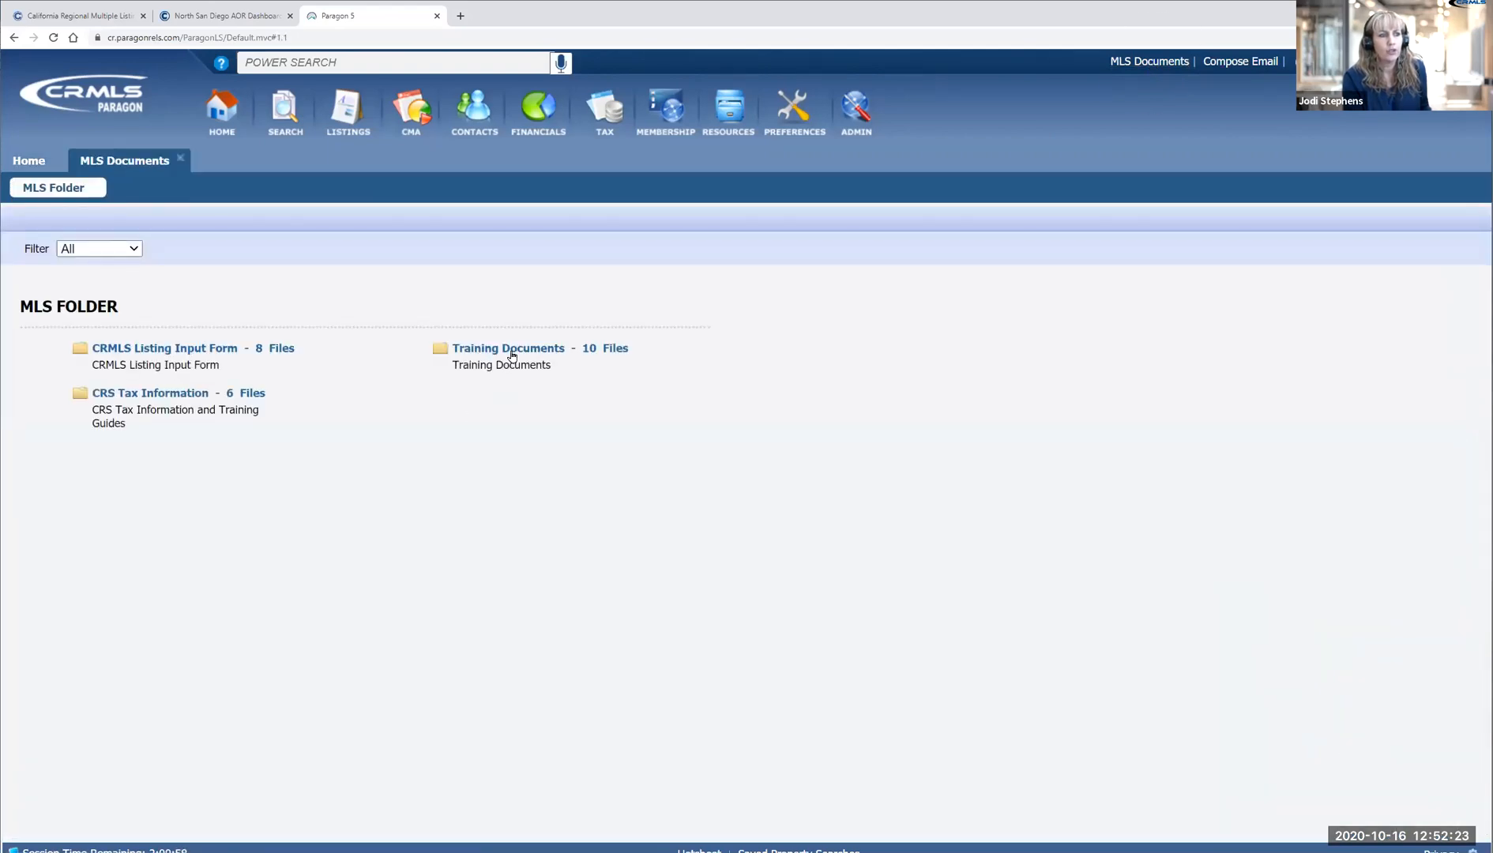
{"action": "left_click", "coordinate": [511, 355]}
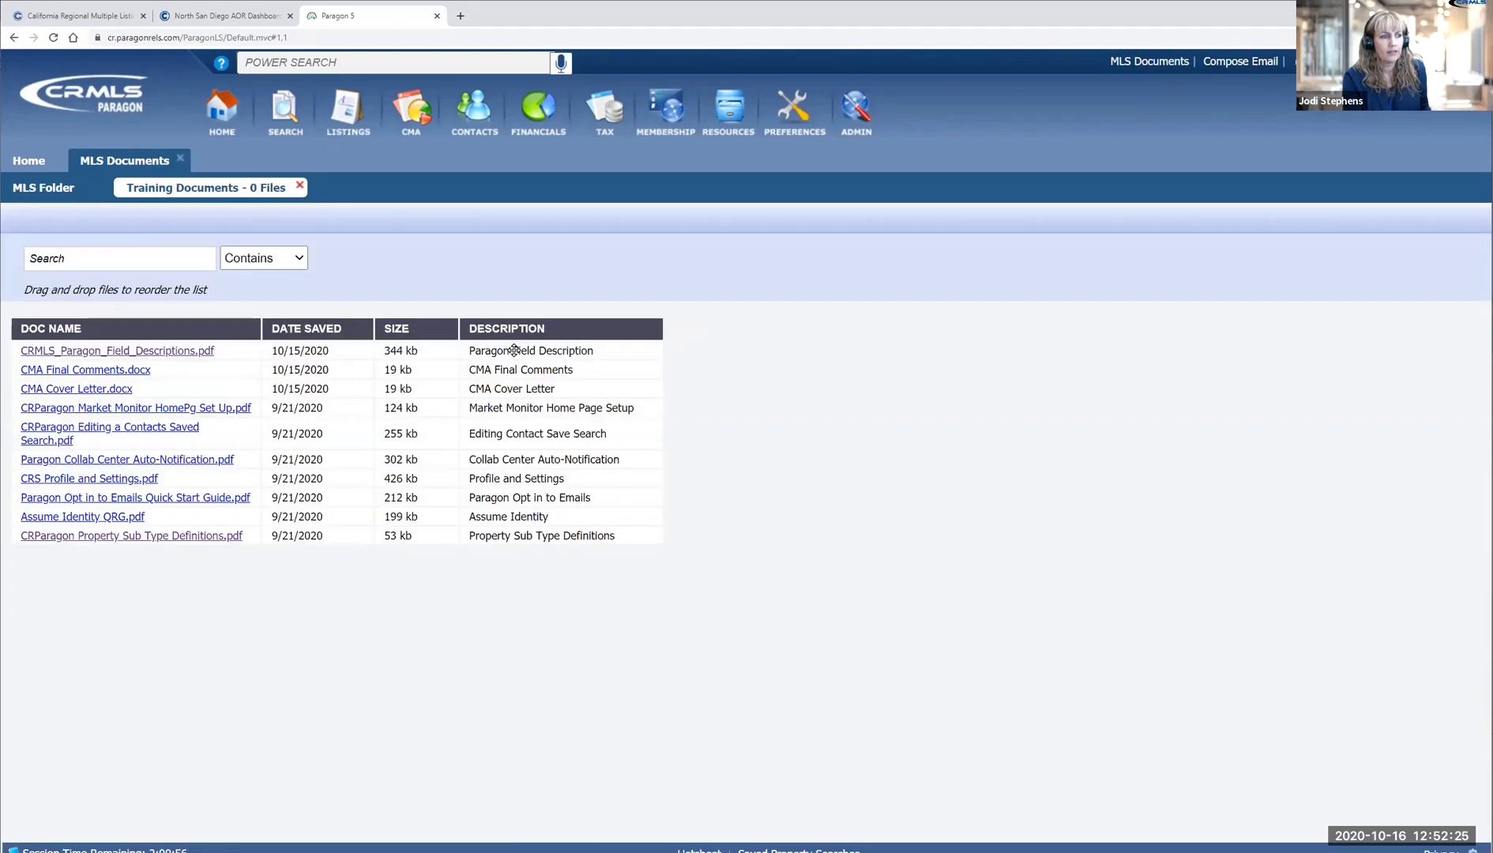
- Download the CMA Final Comments.docx file from the training documents
{"action": "left_click", "coordinate": [82, 371]}
{"action": "left_click", "coordinate": [81, 372]}
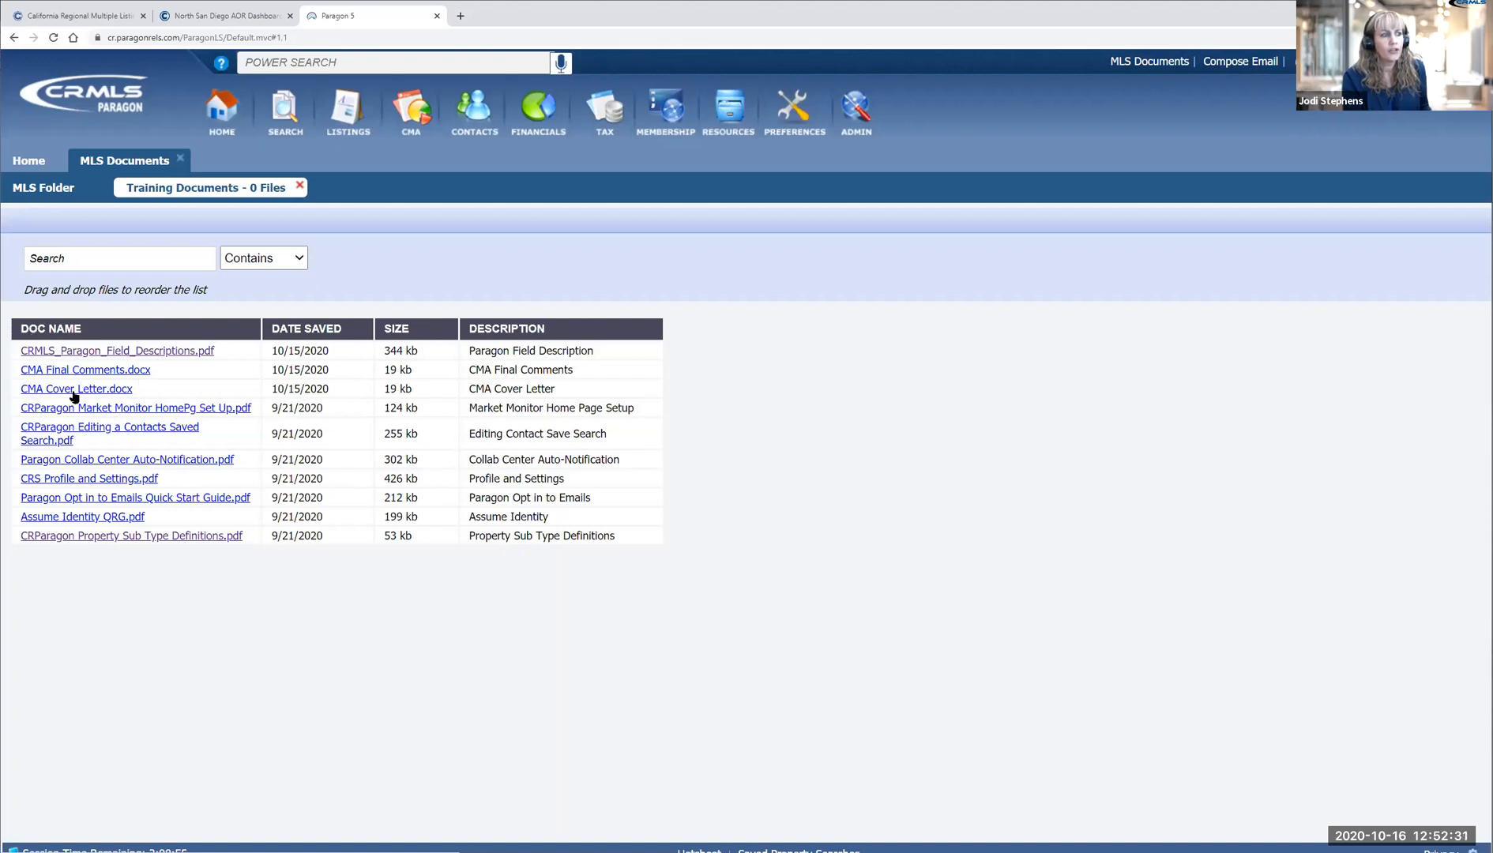
{"action": "left_click", "coordinate": [68, 392]}
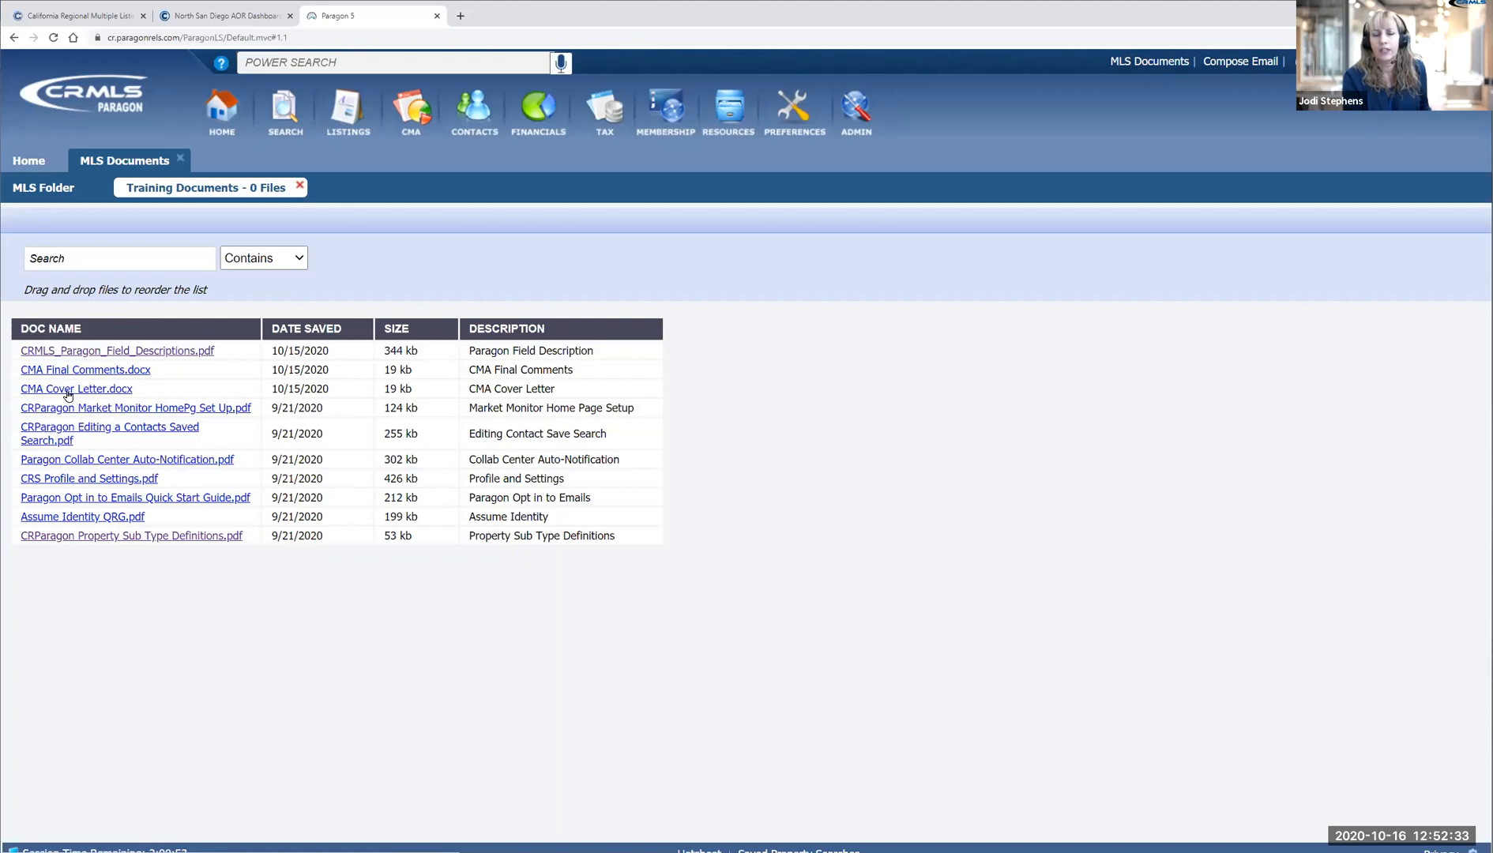
{"action": "left_click", "coordinate": [90, 375]}
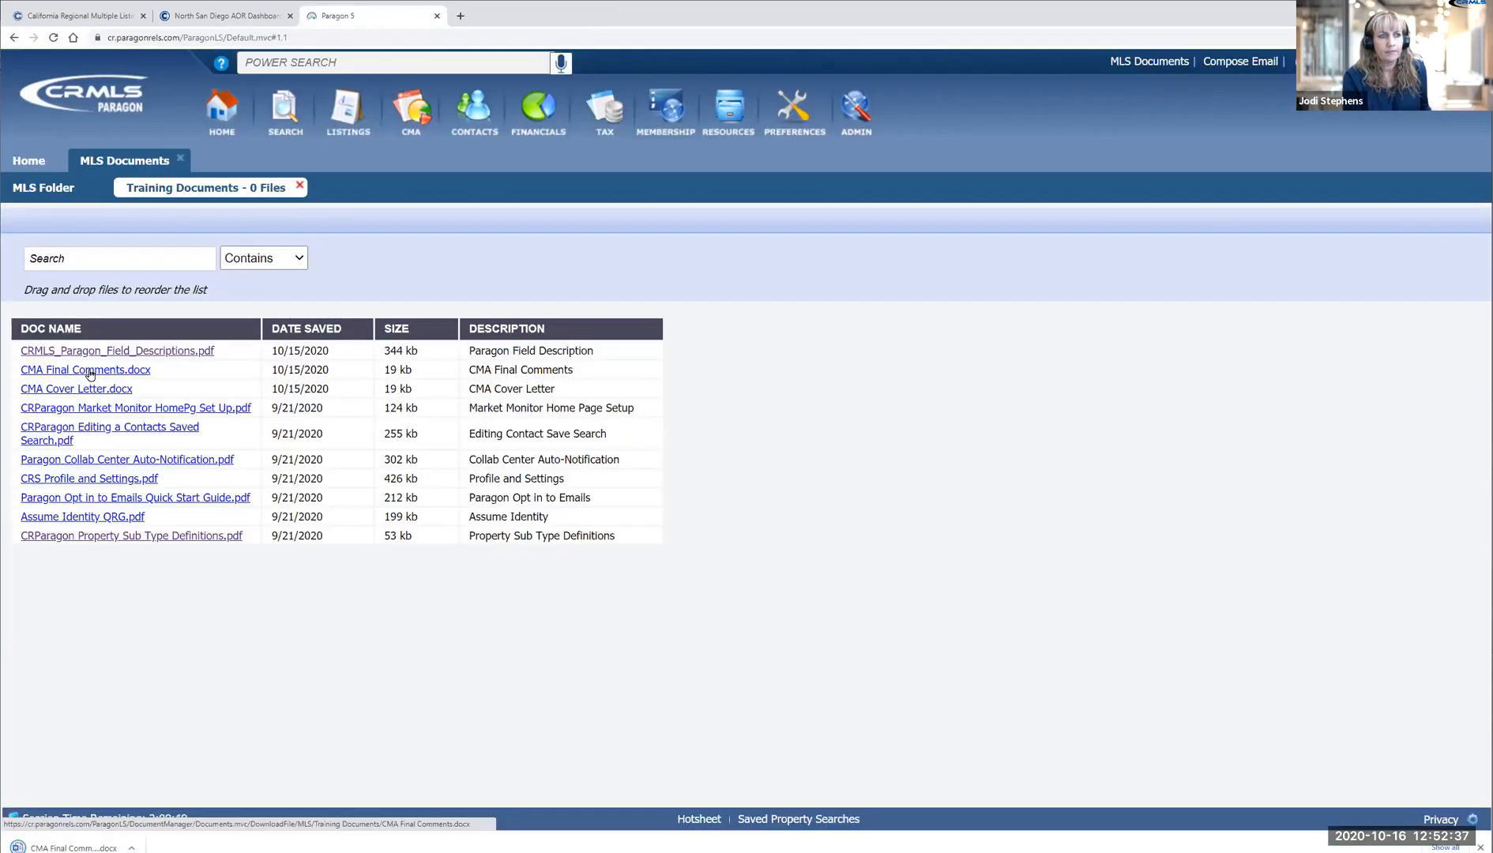
{"action": "left_click", "coordinate": [225, 116]}
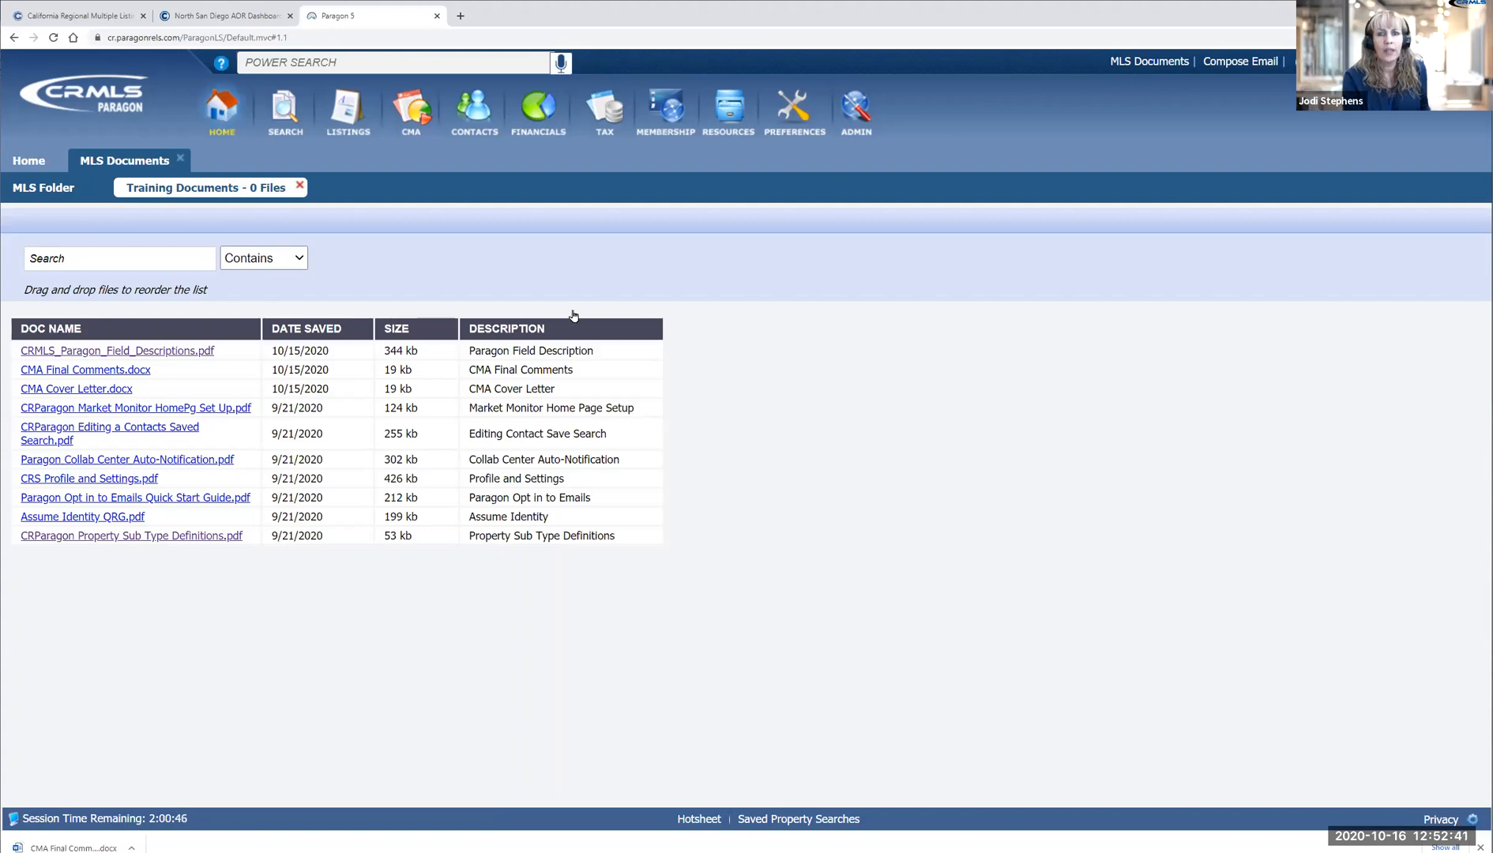